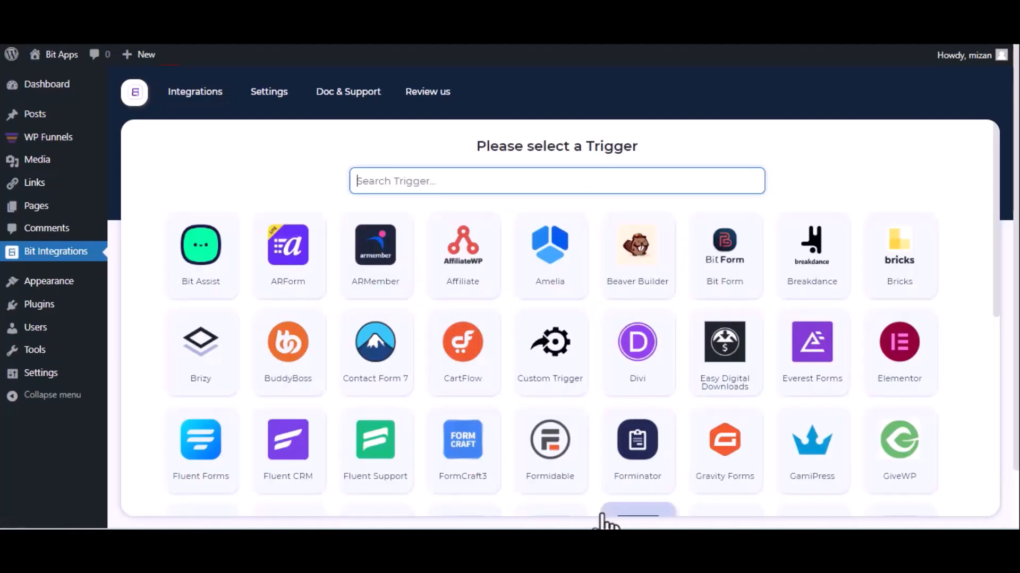
Step: Search the trigger list for wp and select WPFunnels as the trigger
{"action": "type", "text": "wp"}
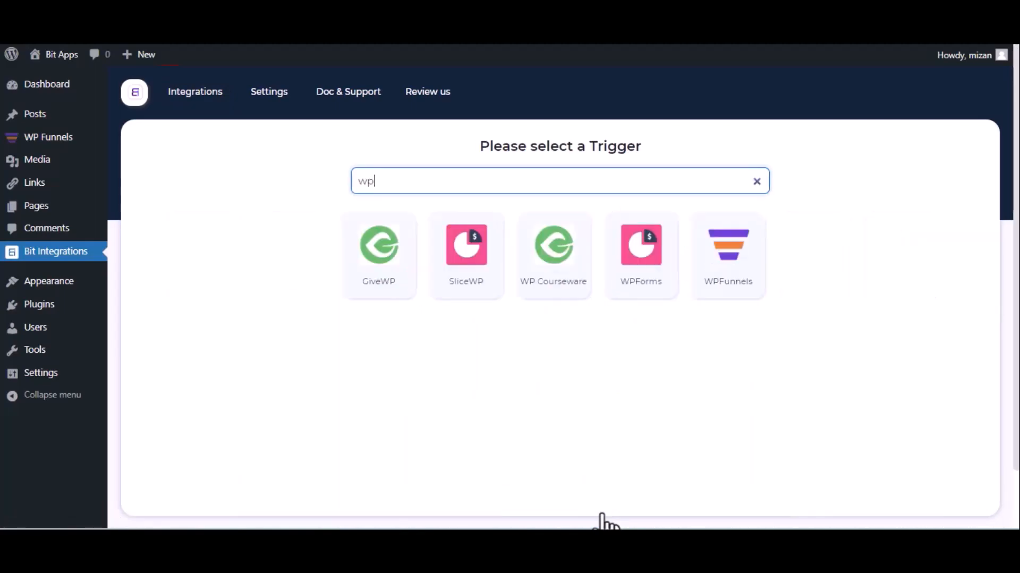
{"action": "left_click", "coordinate": [715, 282]}
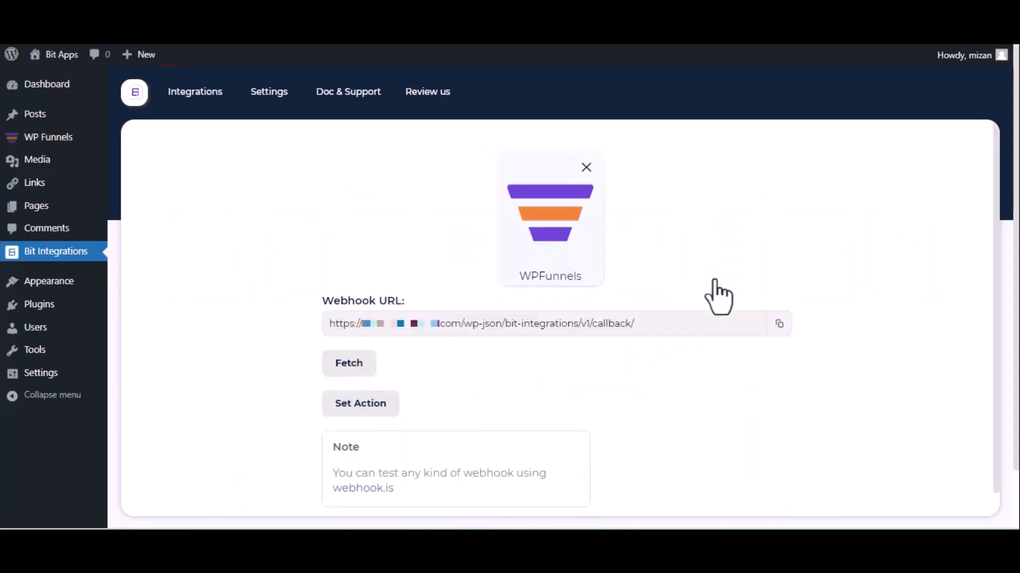
Step: Copy the webhook URL and start fetching test data
{"action": "left_click", "coordinate": [778, 324]}
{"action": "left_click", "coordinate": [338, 372]}
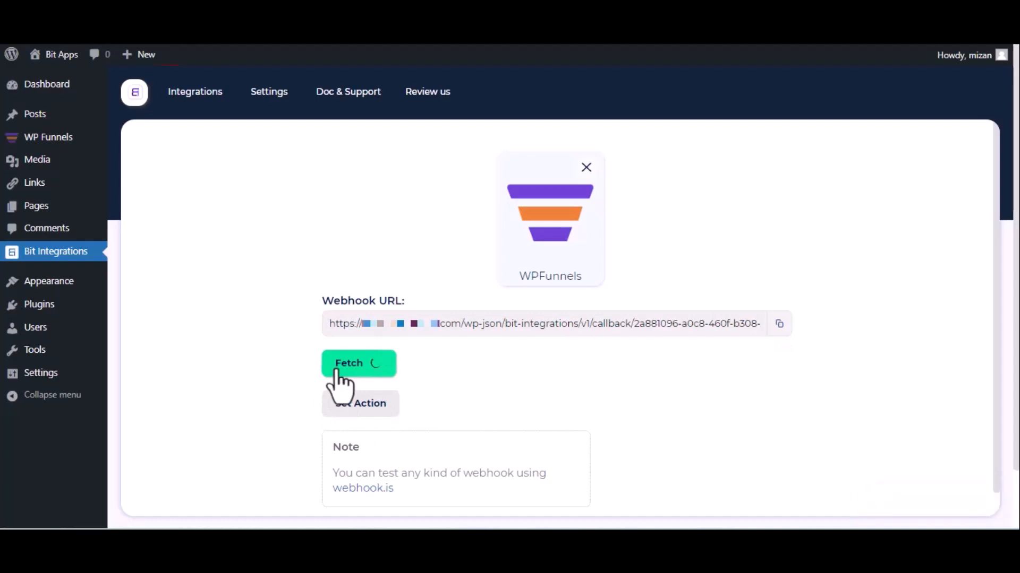
Step: Open the eBook Elementor funnel for editing and start adding a new webhook
{"action": "key", "text": "ctrl+Tab"}
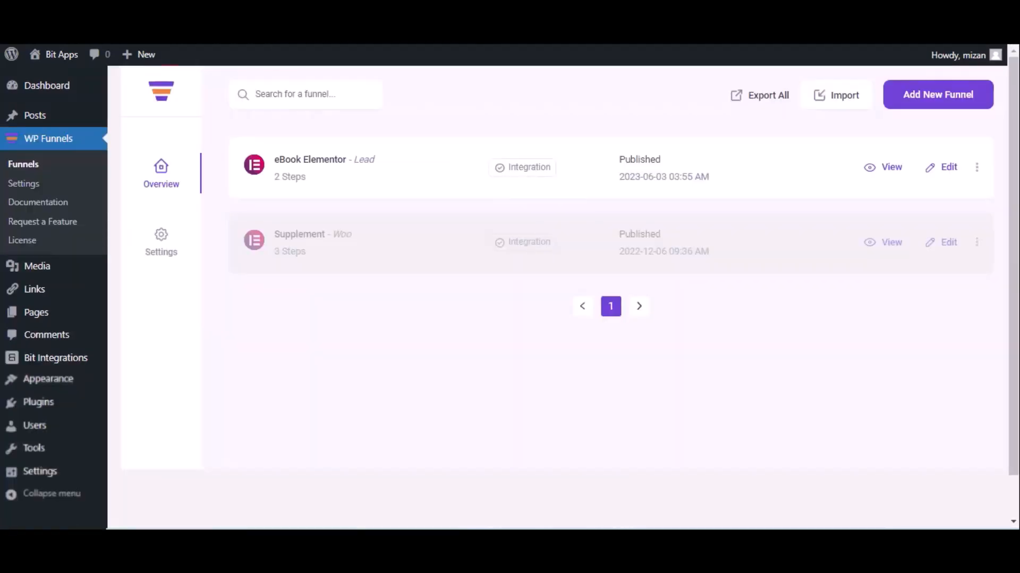
{"action": "left_click", "coordinate": [948, 167]}
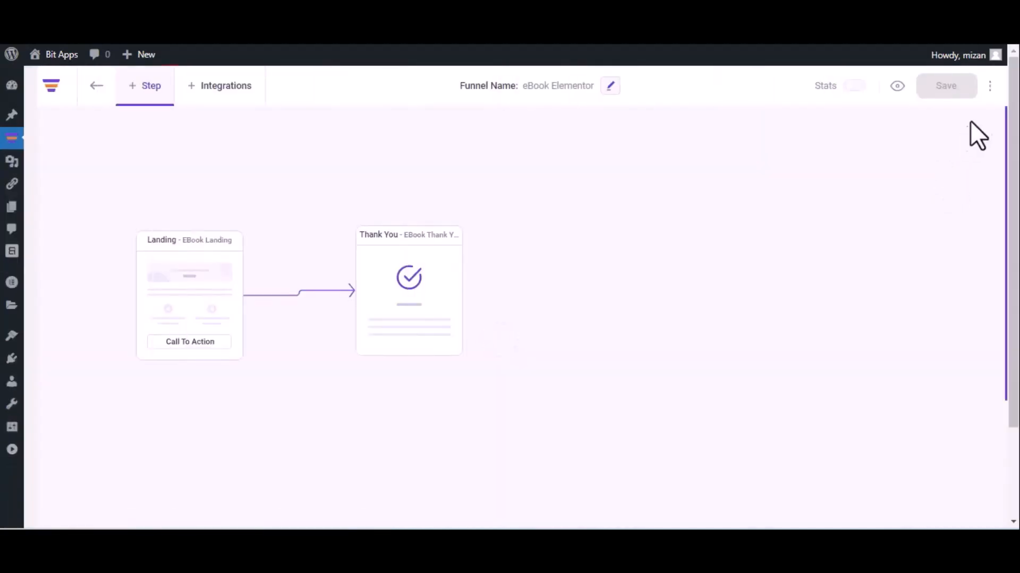
{"action": "left_click", "coordinate": [990, 85]}
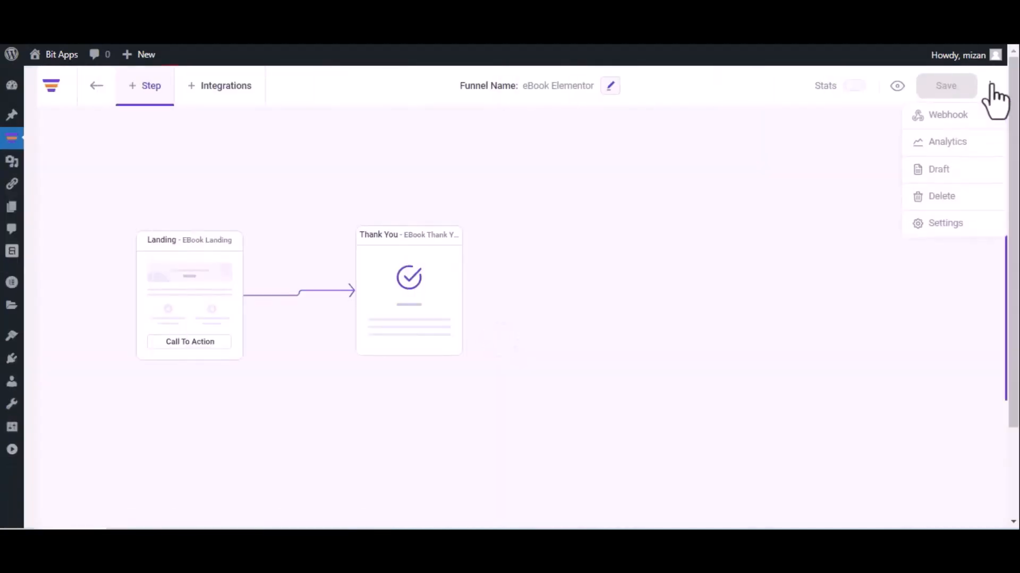
{"action": "left_click", "coordinate": [970, 115]}
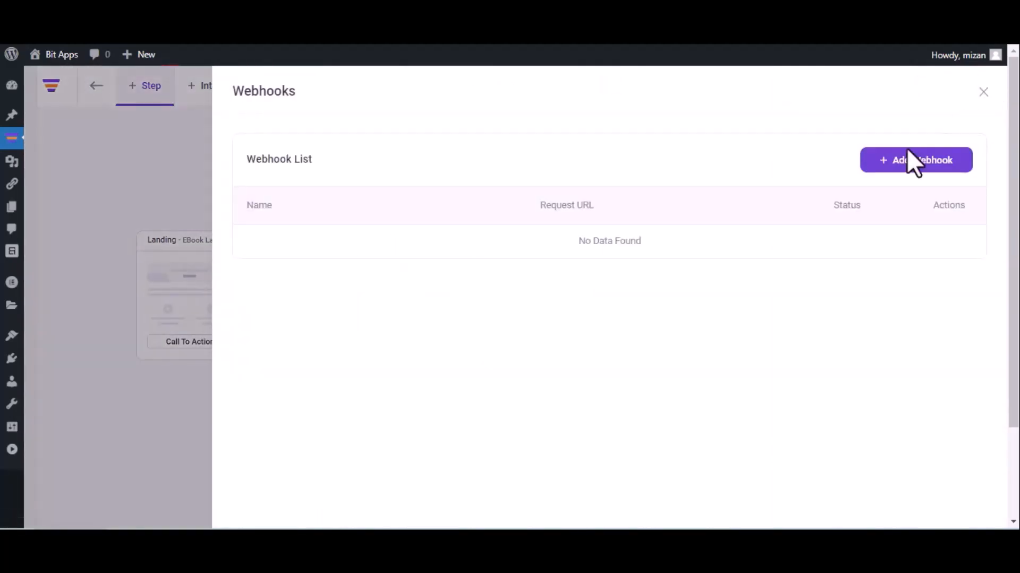
{"action": "left_click", "coordinate": [911, 164]}
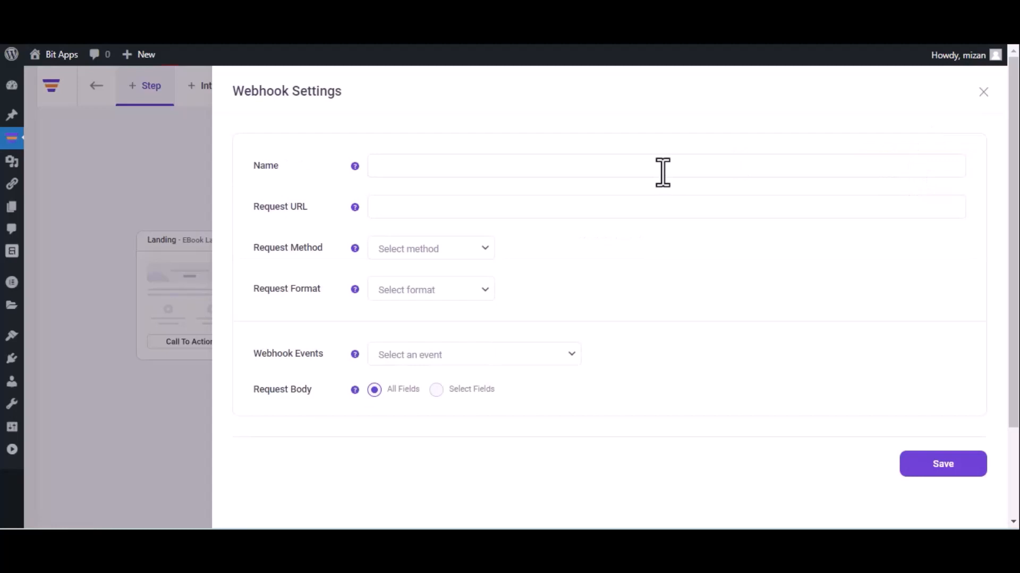
Step: Name the webhook Bit Integrations and paste the copied URL as its request URL
{"action": "type", "text": "Bit Integrations"}
{"action": "left_click", "coordinate": [507, 206]}
{"action": "key", "text": "ctrl+v"}
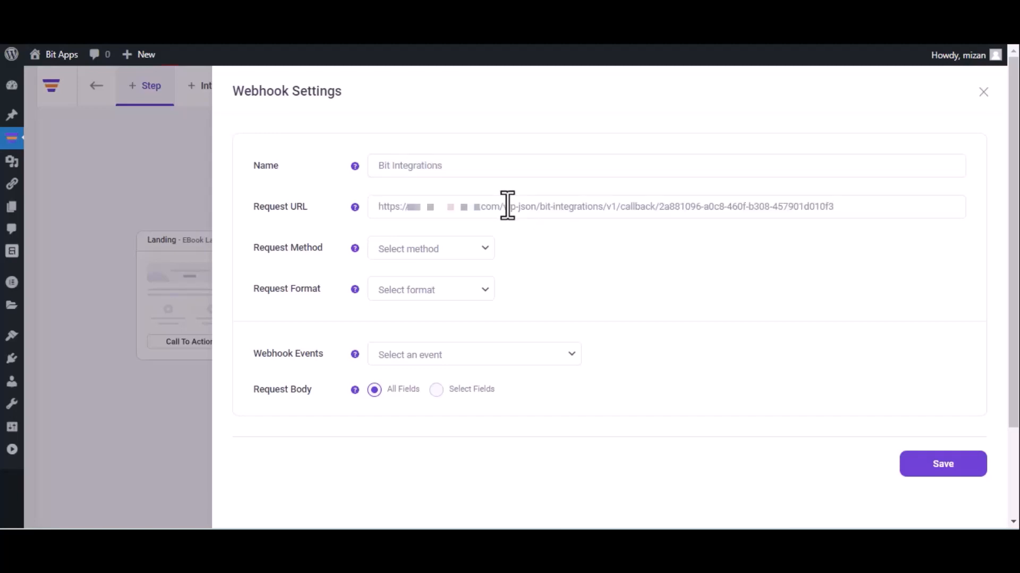
Step: Set the webhook's request method to POST and its request format to JSON
{"action": "left_click", "coordinate": [438, 253]}
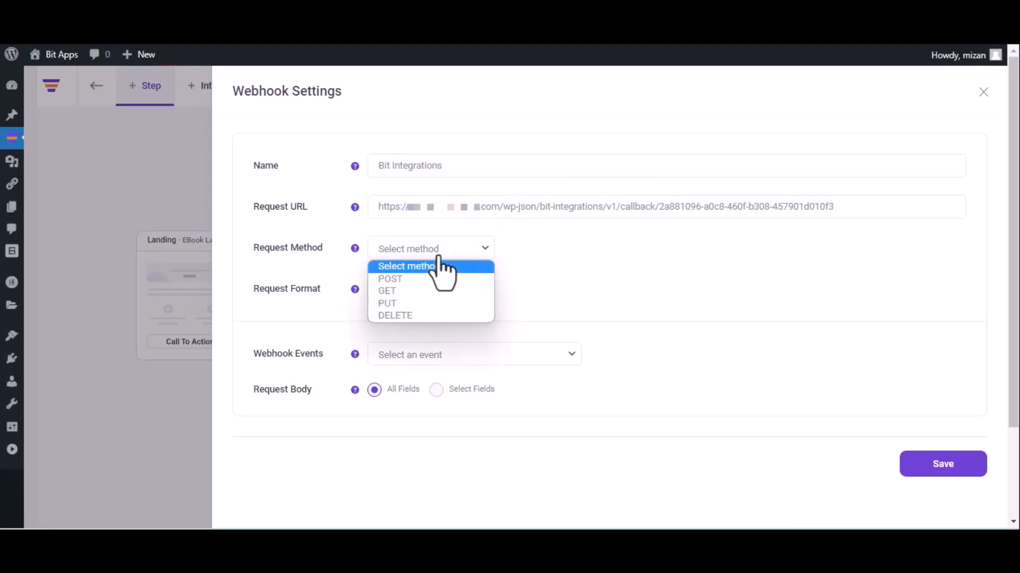
{"action": "left_click", "coordinate": [428, 280]}
{"action": "left_click", "coordinate": [431, 289]}
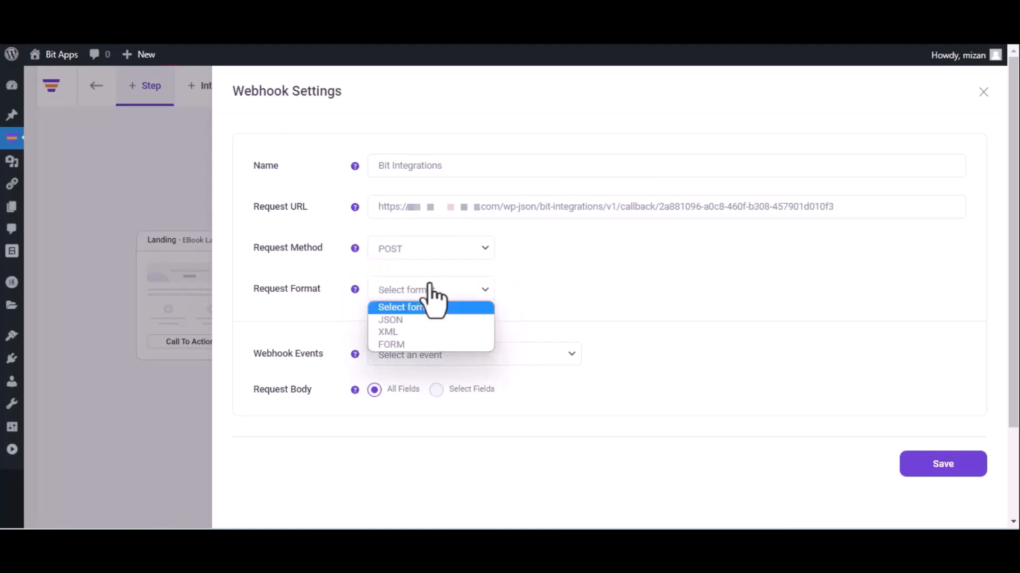
{"action": "left_click", "coordinate": [421, 319]}
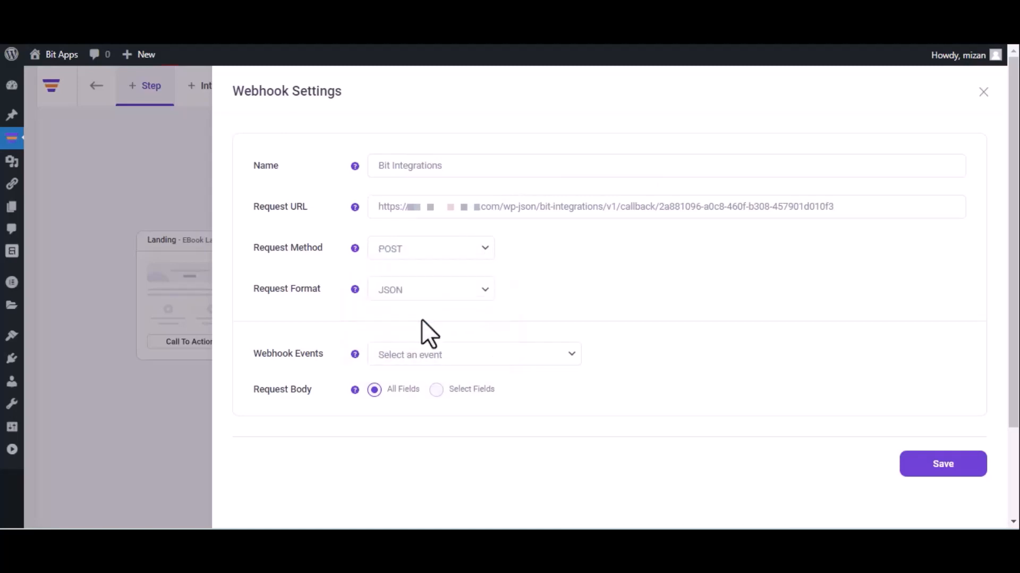
Step: Choose the After Optin Form Submitted (eBook Landing) event and save the webhook
{"action": "left_click", "coordinate": [446, 355]}
{"action": "left_click", "coordinate": [445, 388]}
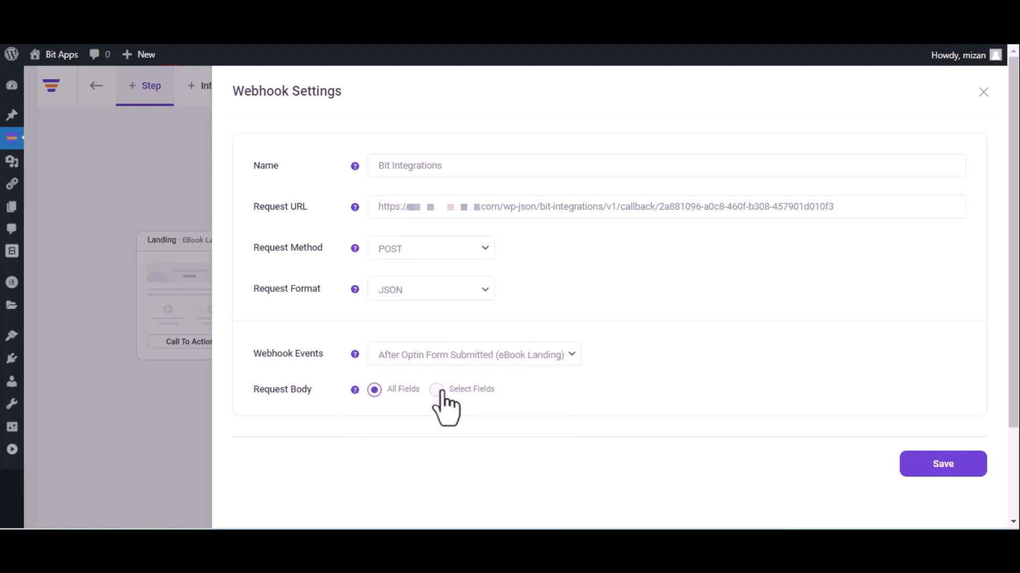
{"action": "left_click", "coordinate": [941, 468]}
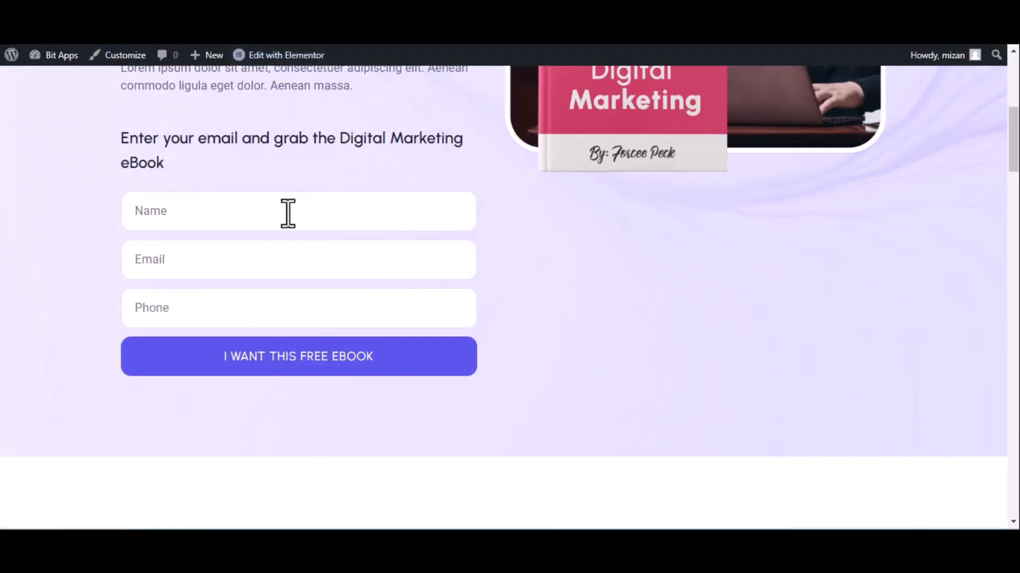
Step: Submit the eBook landing form with the name Bit Integrations, an e-mail address and a phone number
{"action": "left_click", "coordinate": [287, 214]}
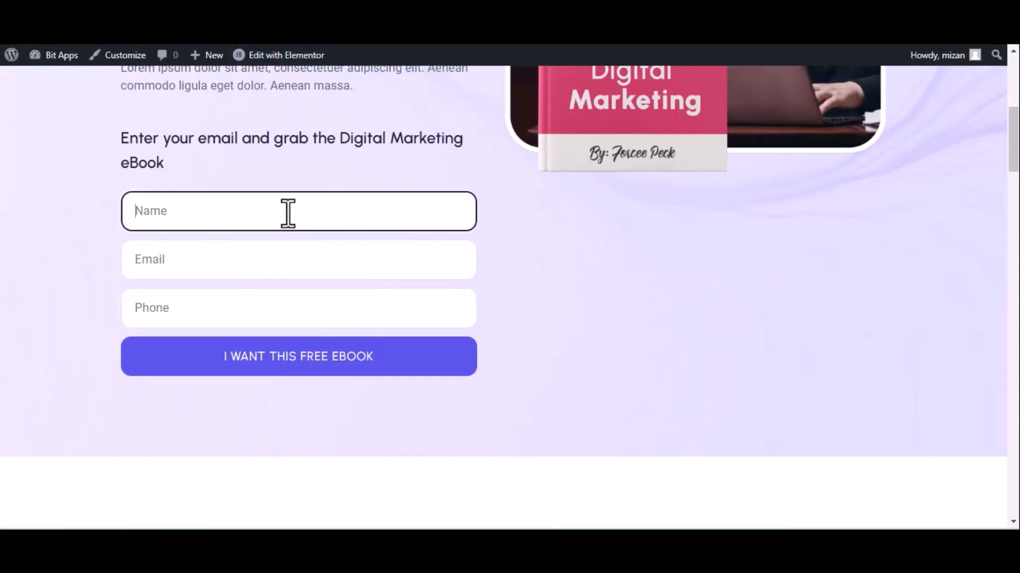
{"action": "type", "text": "Bit Integrations"}
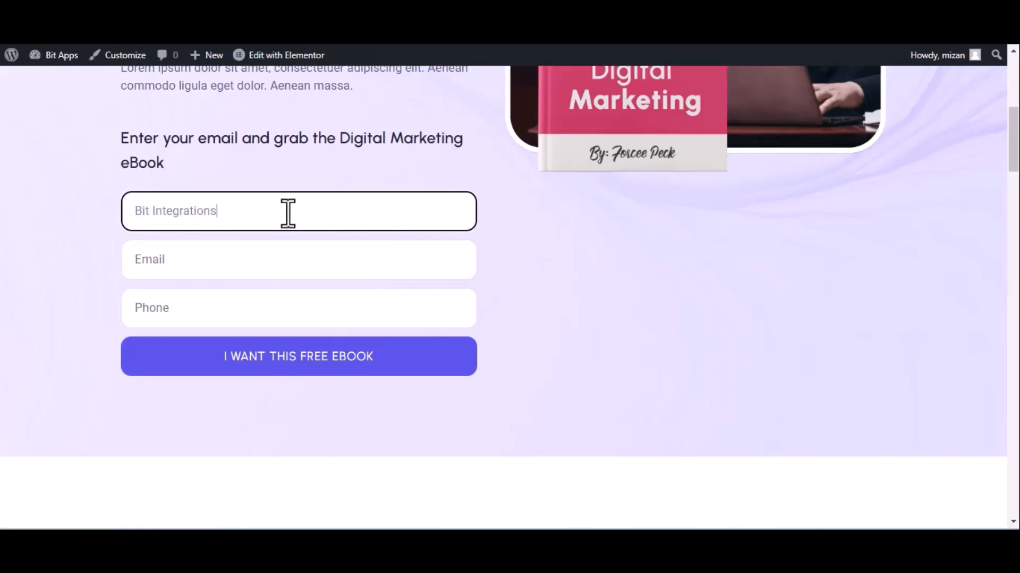
{"action": "left_click", "coordinate": [226, 270]}
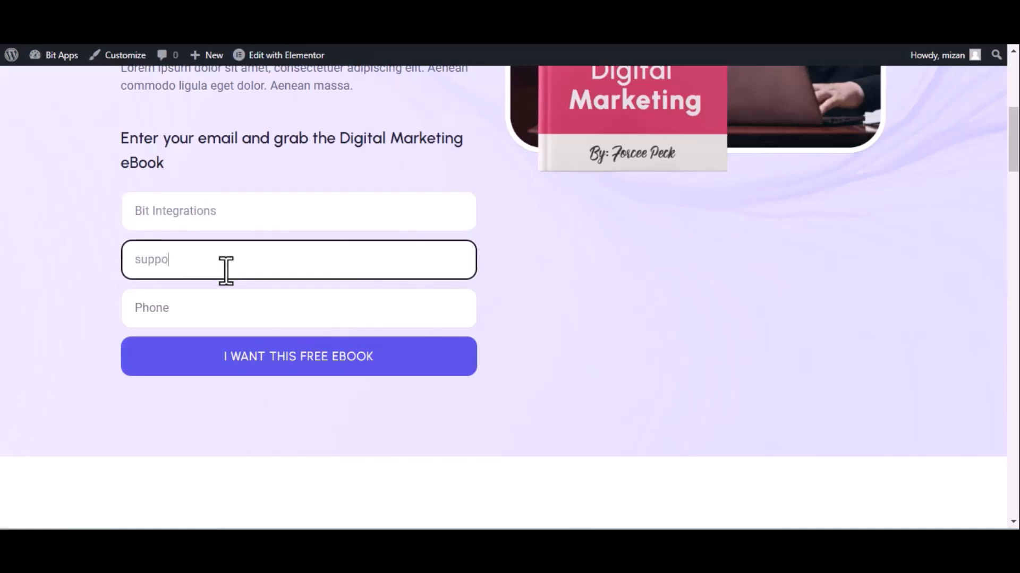
{"action": "left_click", "coordinate": [227, 308]}
{"action": "type", "text": "44455"}
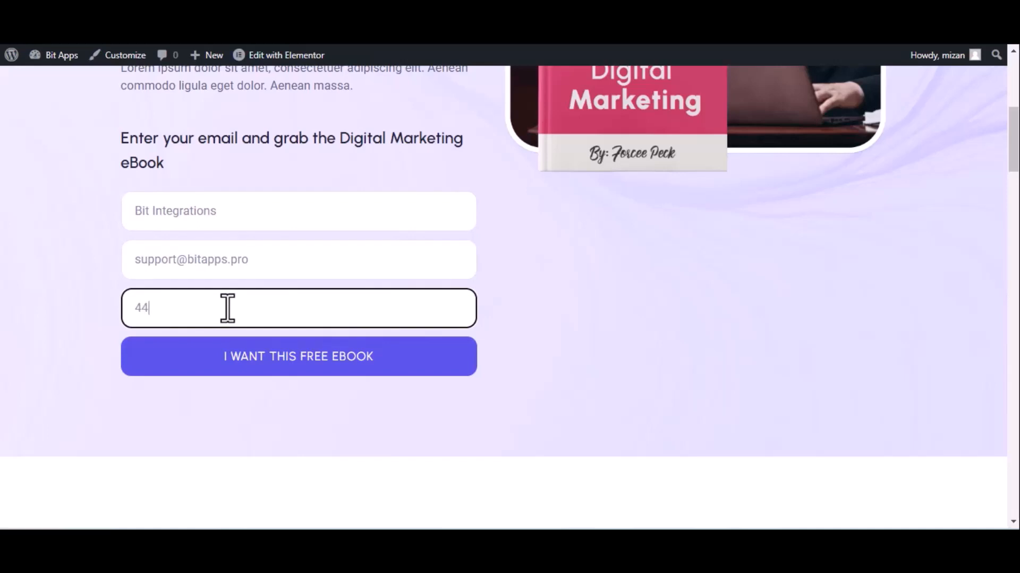
{"action": "type", "text": "5666"}
{"action": "left_click", "coordinate": [262, 360]}
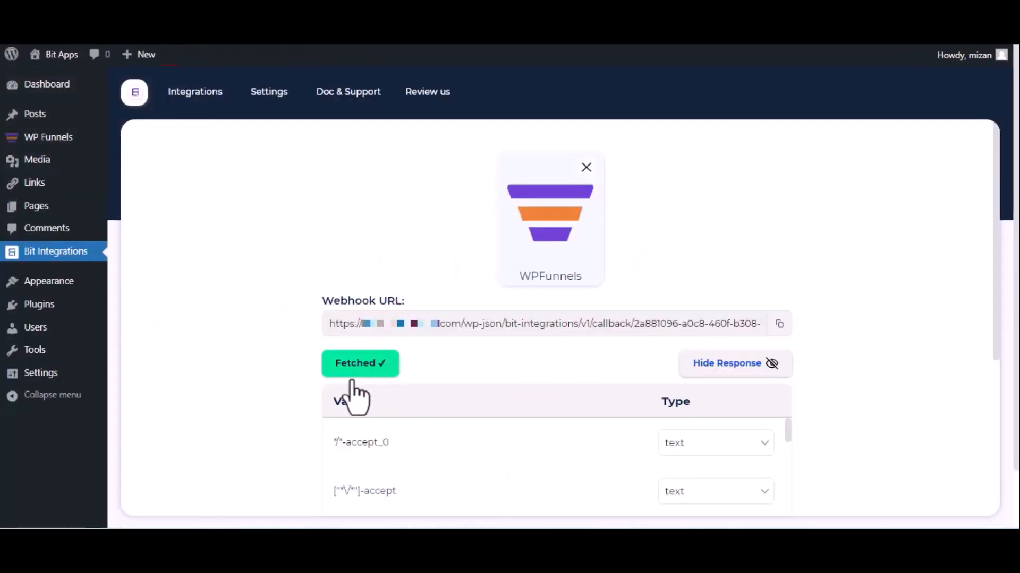
Step: Proceed to set the action and choose CampaignMonitor after searching for cam
{"action": "scroll", "coordinate": [357, 388], "scroll_direction": "down", "scroll_amount": 5}
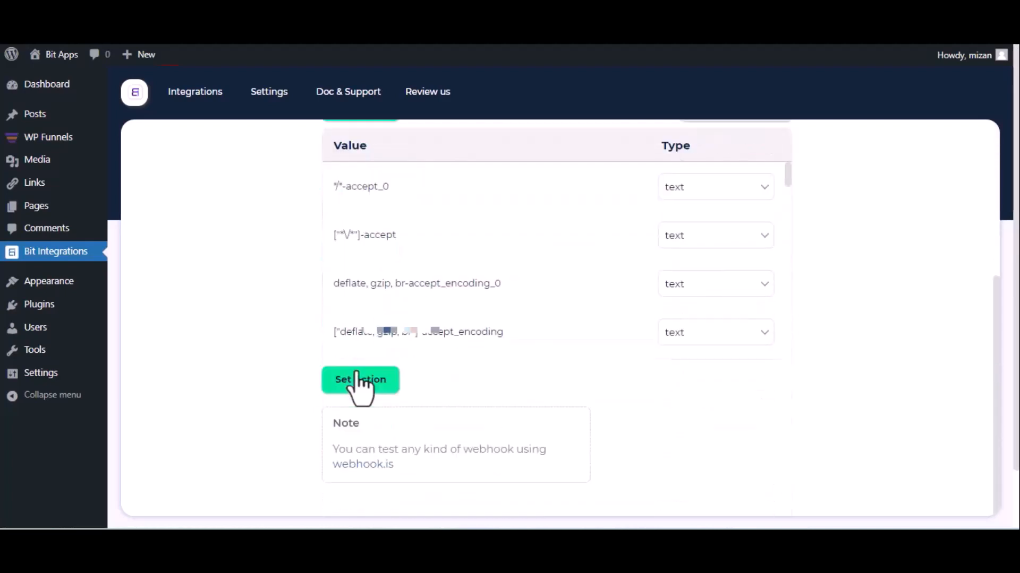
{"action": "left_click", "coordinate": [359, 380]}
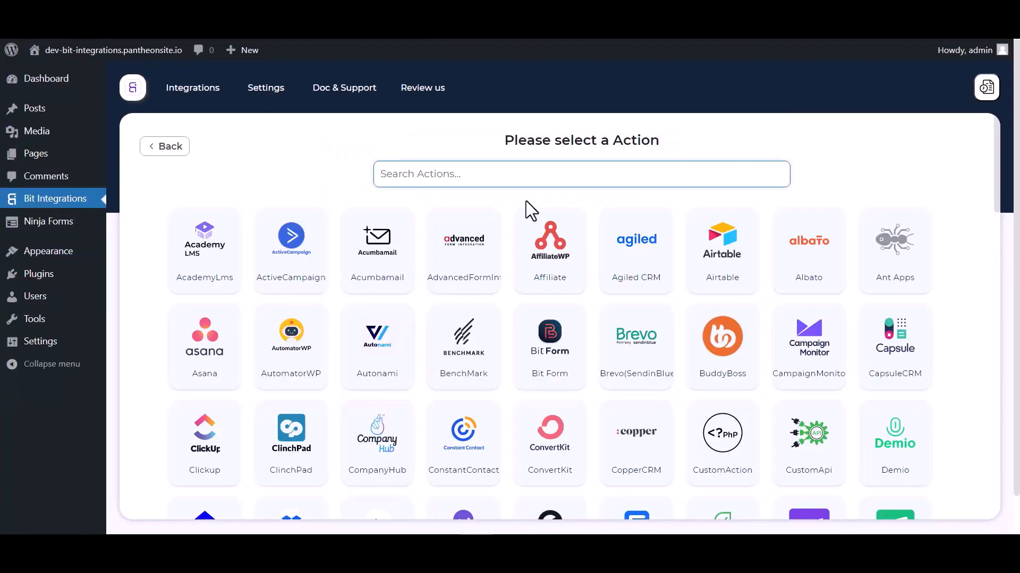
{"action": "type", "text": "camp"}
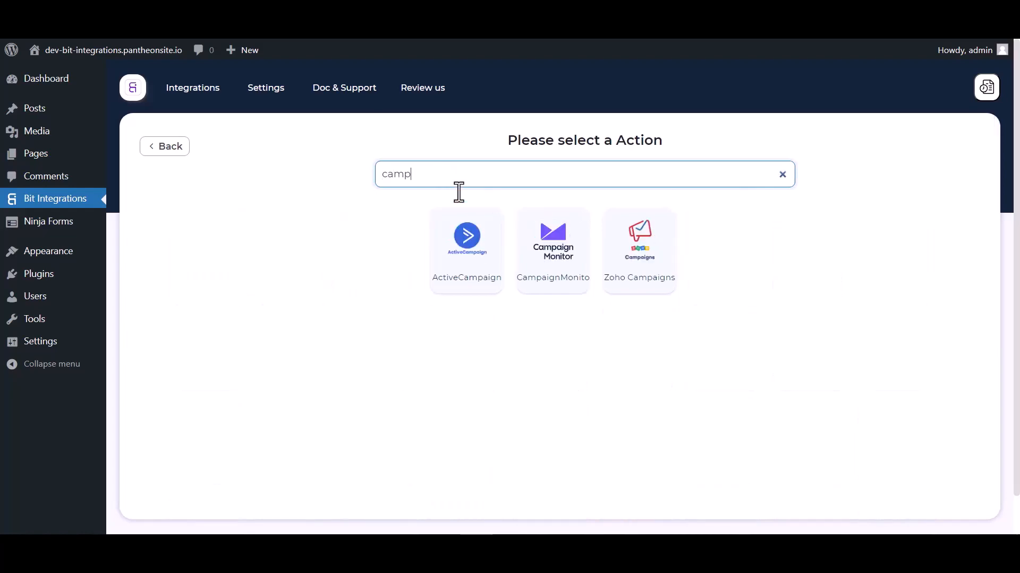
{"action": "left_click", "coordinate": [562, 284]}
Step: Open the Campaign Monitor API key page and copy the Client ID into the Client Id field
{"action": "scroll", "coordinate": [547, 250], "scroll_direction": "down", "scroll_amount": 3}
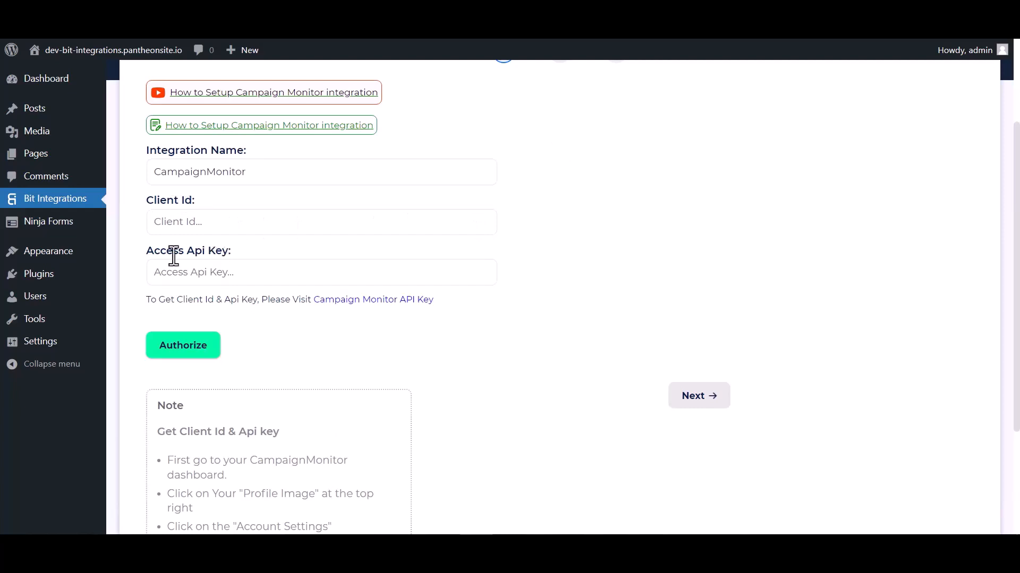
{"action": "left_click", "coordinate": [342, 303]}
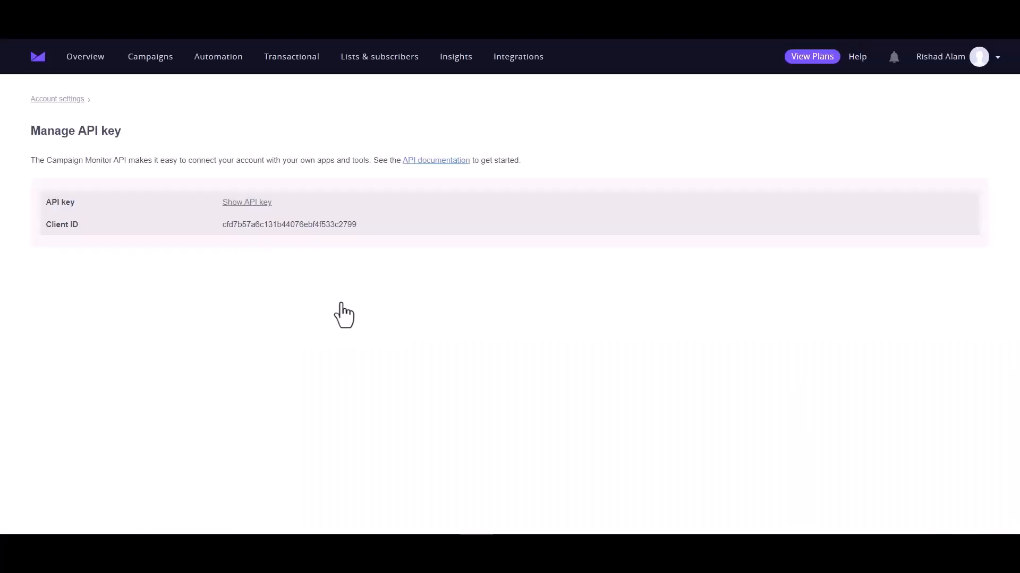
{"action": "double_click", "coordinate": [259, 223]}
{"action": "key", "text": "ctrl+c"}
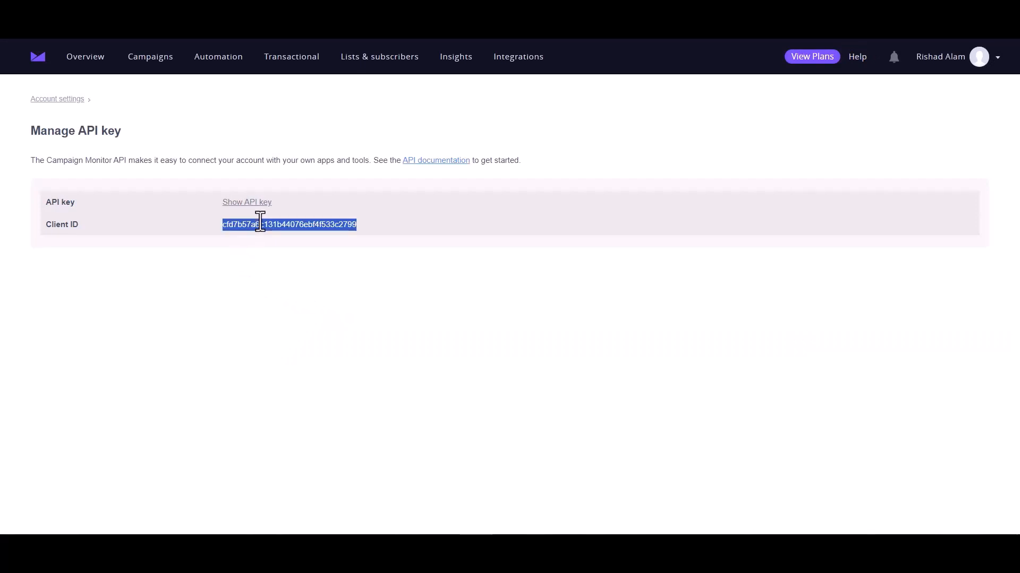
{"action": "key", "text": "ctrl+shift+Tab"}
{"action": "left_click", "coordinate": [203, 223]}
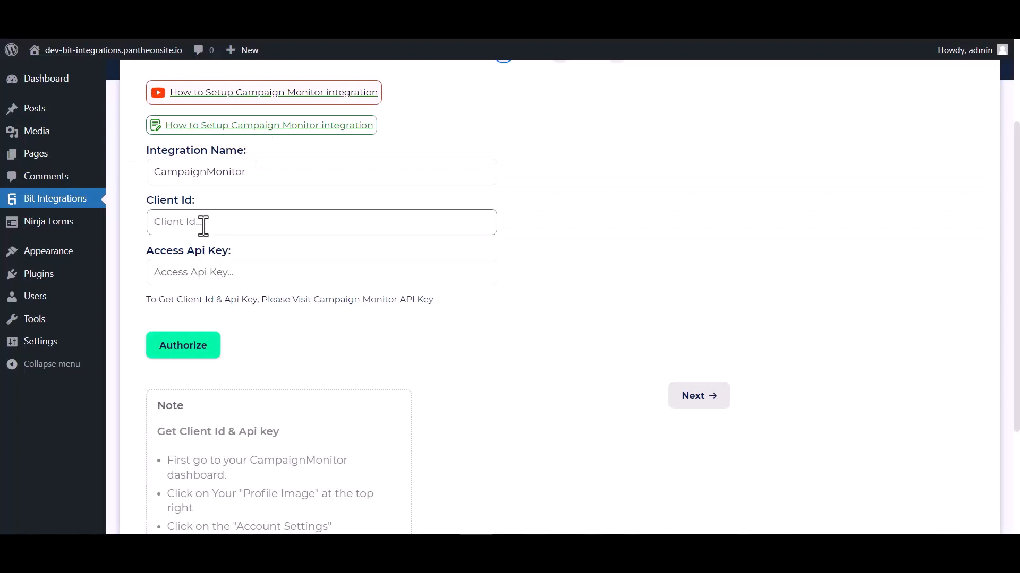
{"action": "key", "text": "ctrl+v"}
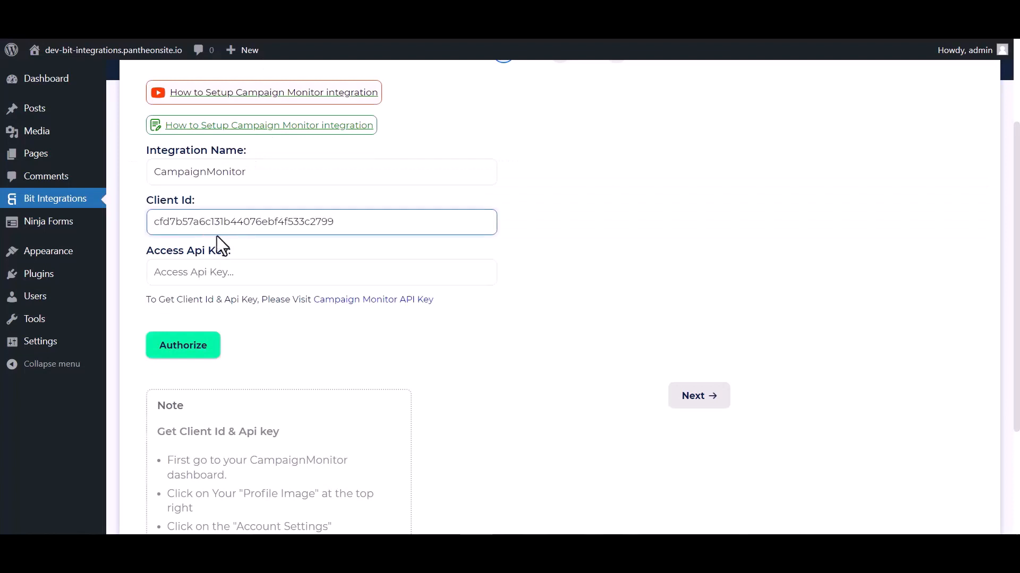
Step: Reveal the Campaign Monitor API key by entering the account password
{"action": "key", "text": "ctrl+Tab"}
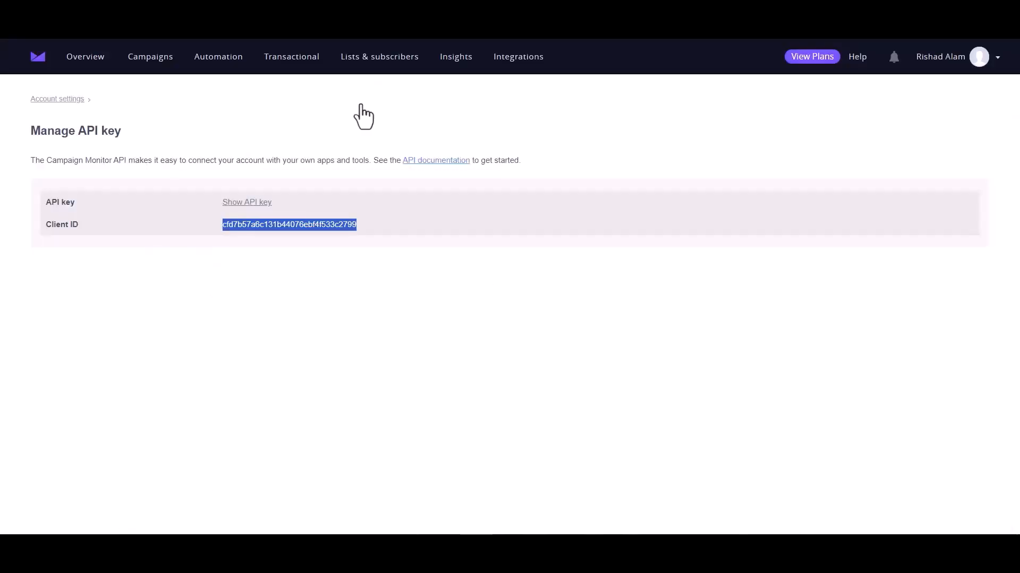
{"action": "left_click", "coordinate": [251, 205]}
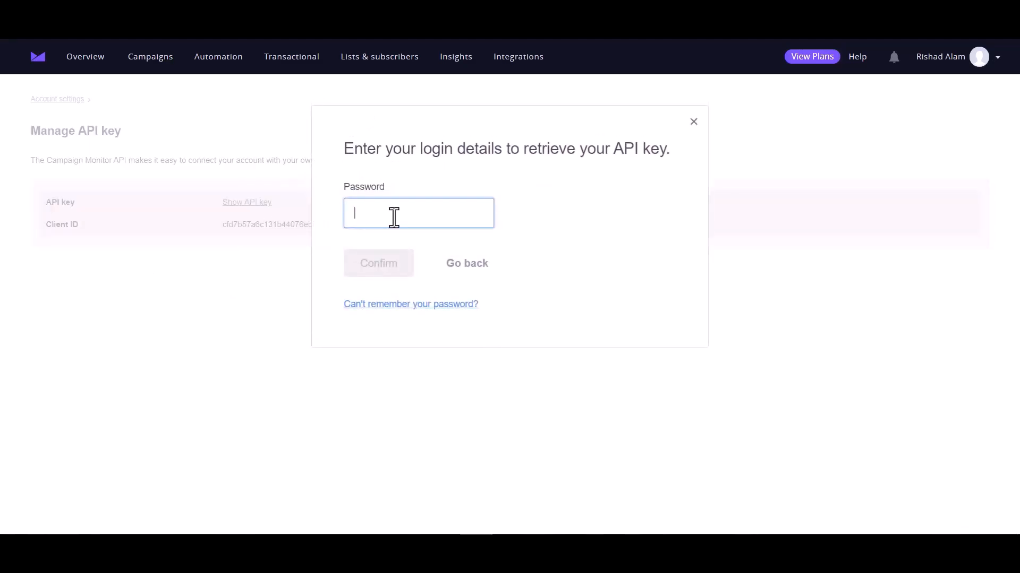
{"action": "key", "text": "ctrl+v"}
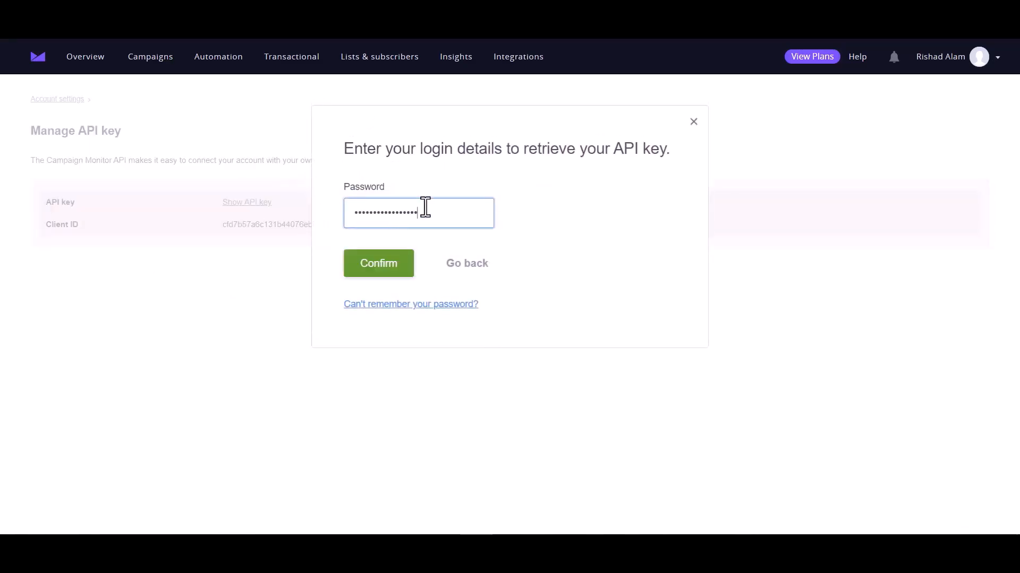
{"action": "left_click", "coordinate": [394, 275]}
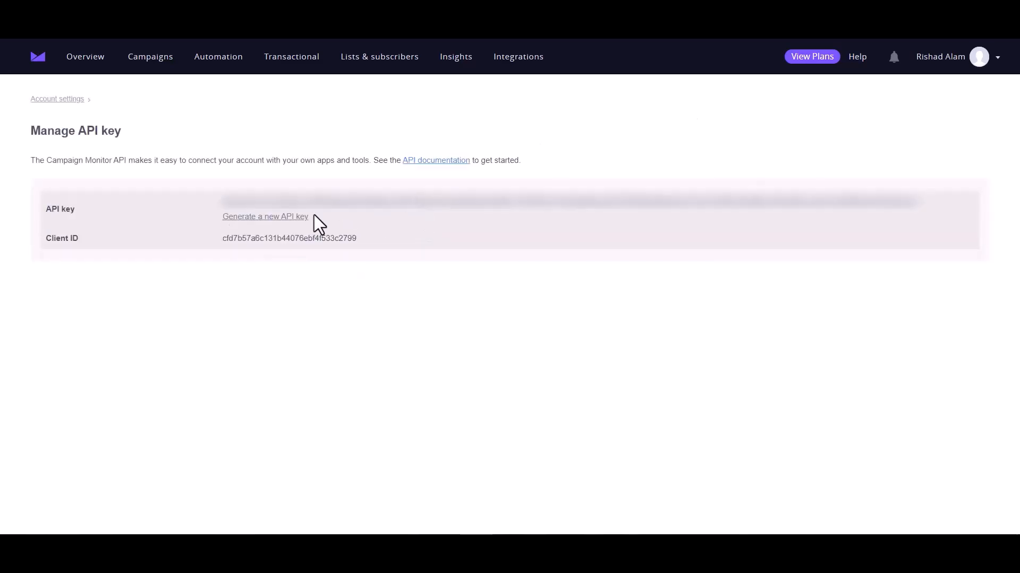
Step: Paste the API key into the Access Api Key field, authorize the connection and continue
{"action": "double_click", "coordinate": [328, 202]}
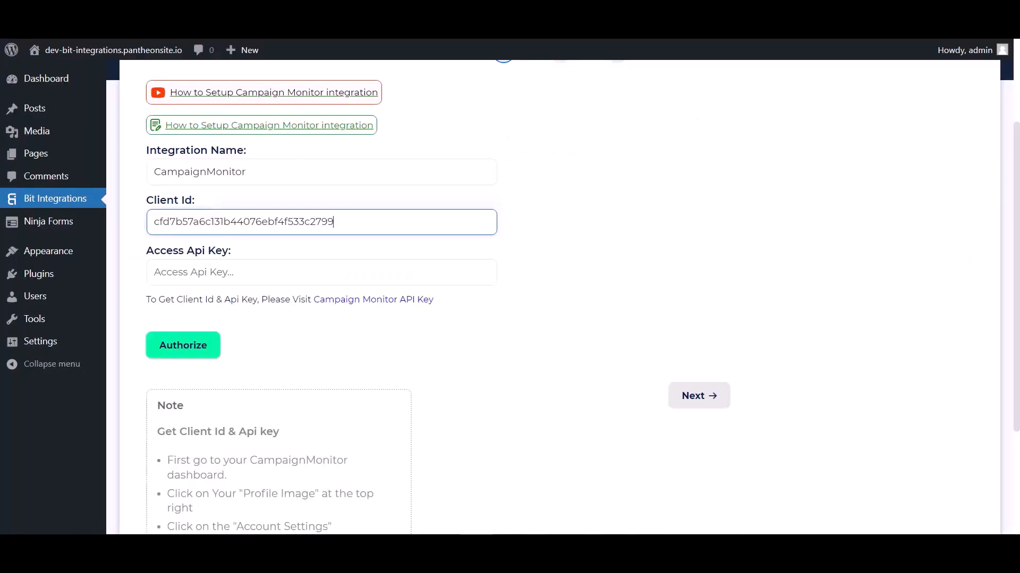
{"action": "left_click", "coordinate": [227, 272]}
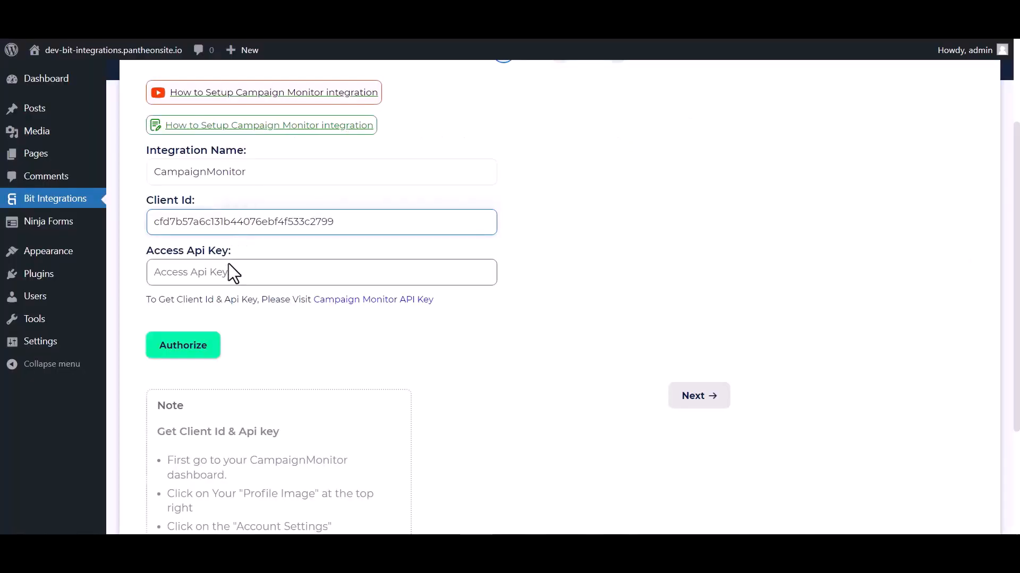
{"action": "key", "text": "ctrl+v"}
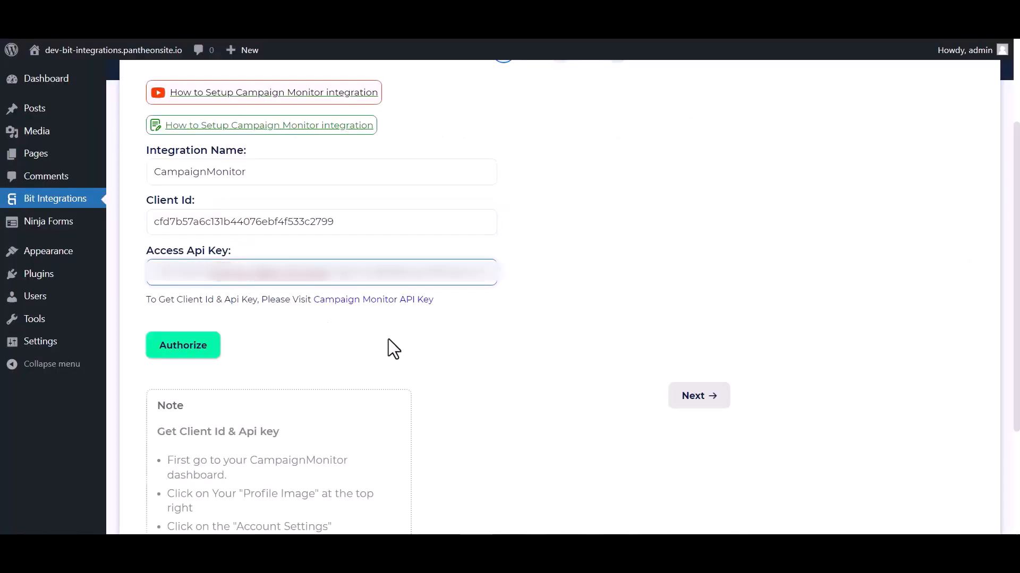
{"action": "left_click", "coordinate": [195, 347]}
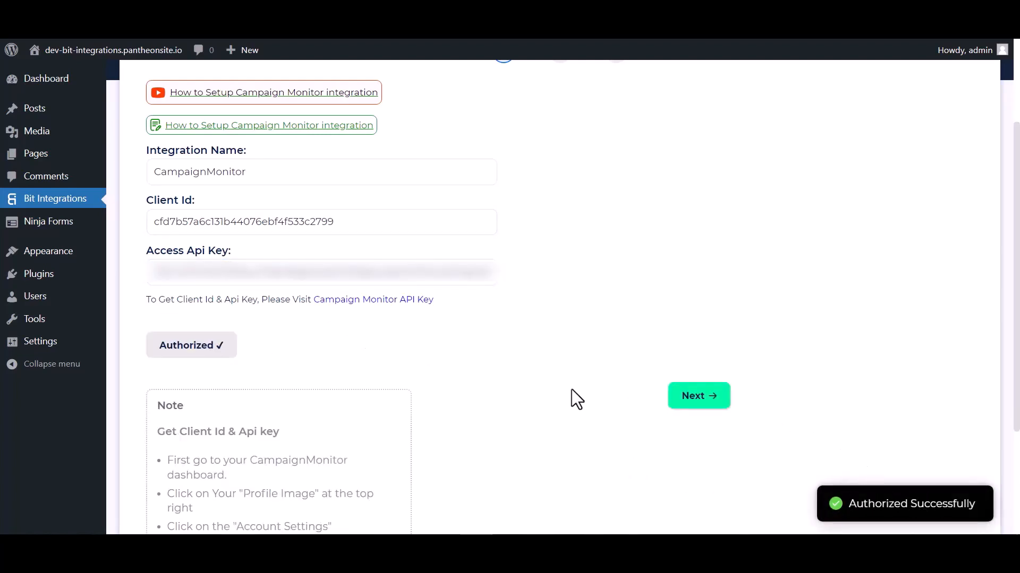
{"action": "left_click", "coordinate": [672, 401]}
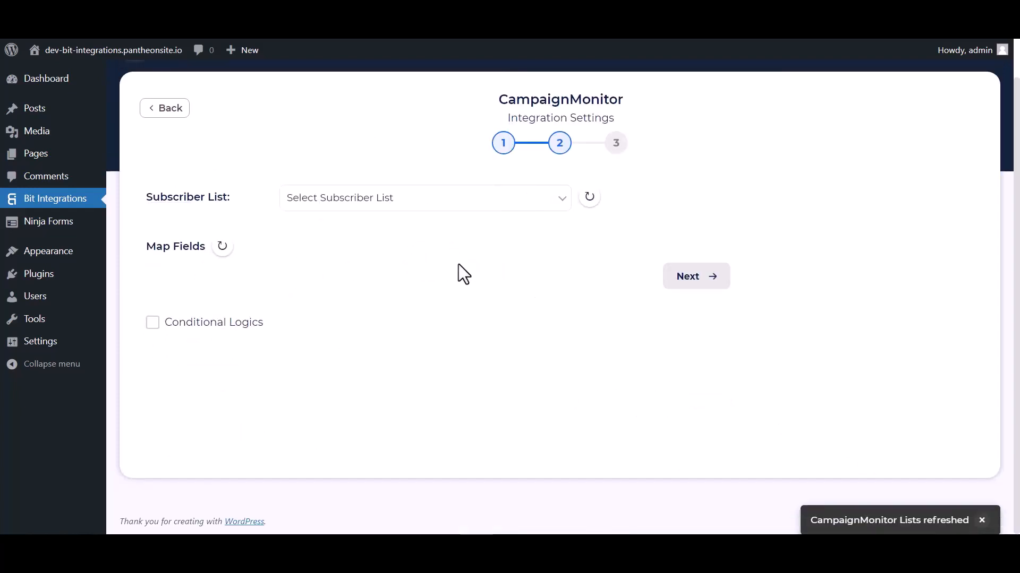
Step: Choose the Bit Integrations subscriber list and map the Email form field to Email Address
{"action": "left_click", "coordinate": [337, 207]}
{"action": "left_click", "coordinate": [317, 244]}
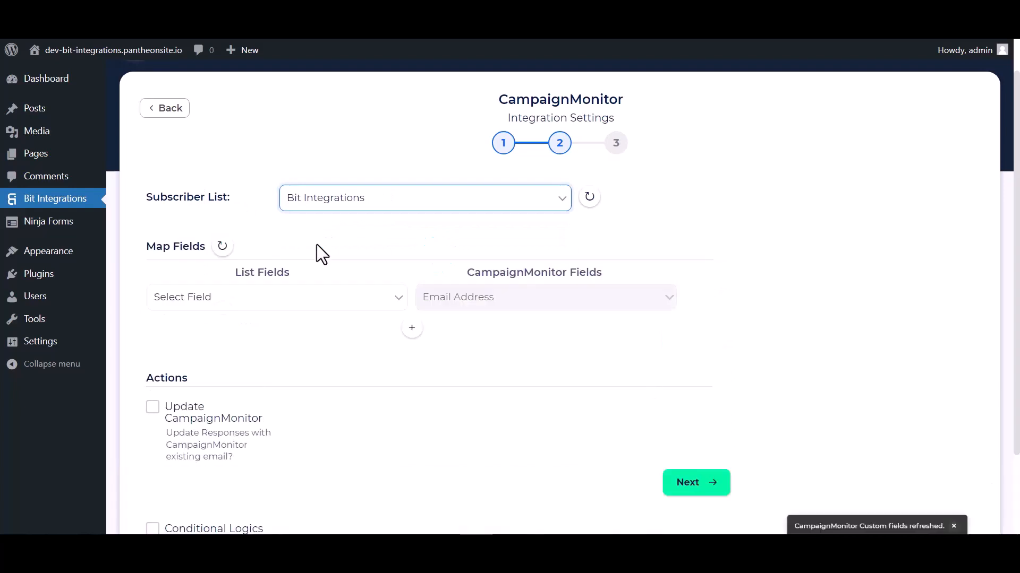
{"action": "scroll", "coordinate": [402, 256], "scroll_direction": "down", "scroll_amount": 1}
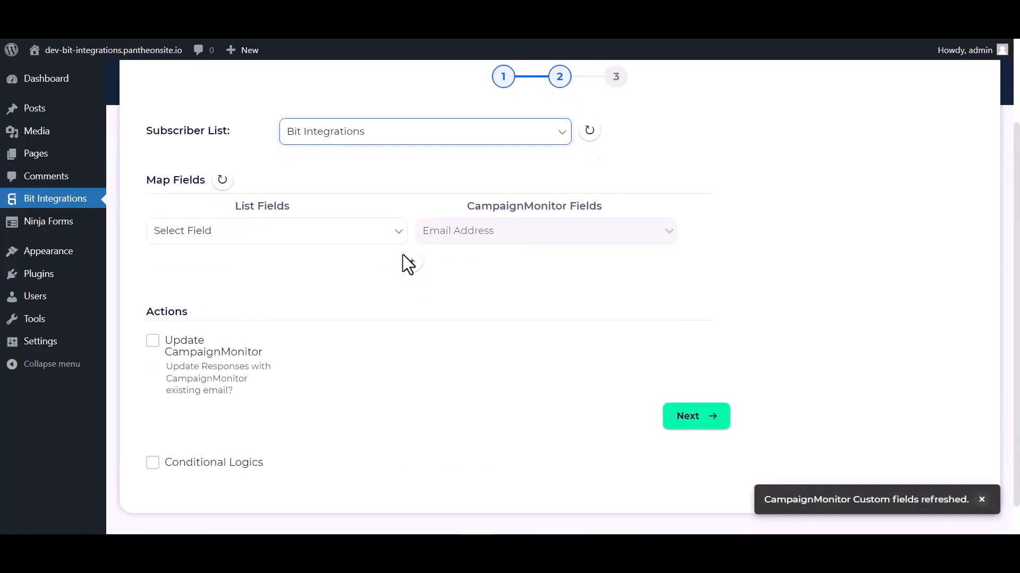
{"action": "left_click", "coordinate": [353, 239]}
{"action": "left_click", "coordinate": [208, 288]}
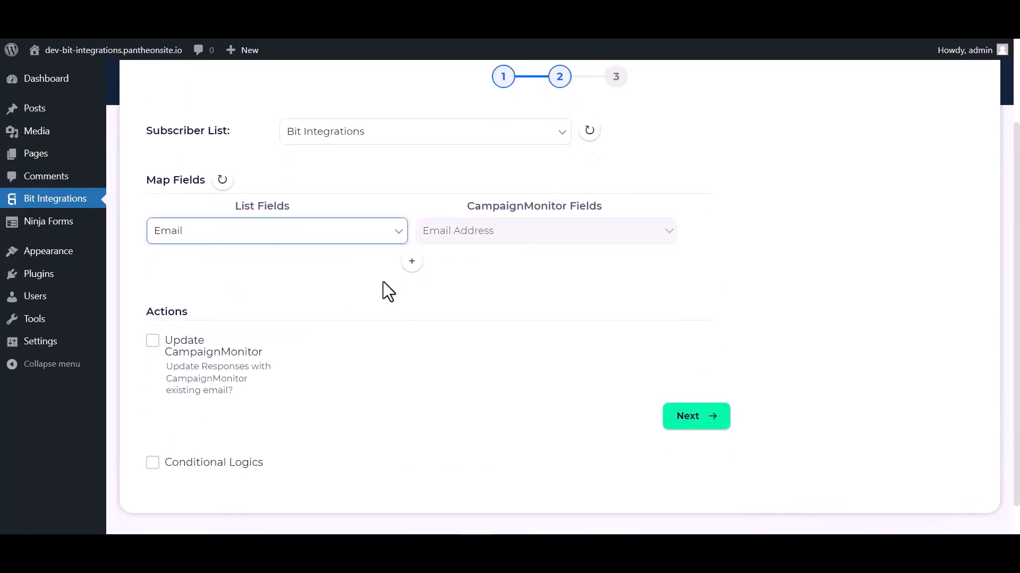
Step: Add a second field mapping that sends the Name form field to the Campaign Monitor Name field
{"action": "left_click", "coordinate": [412, 261]}
{"action": "left_click", "coordinate": [446, 265]}
{"action": "left_click", "coordinate": [457, 306]}
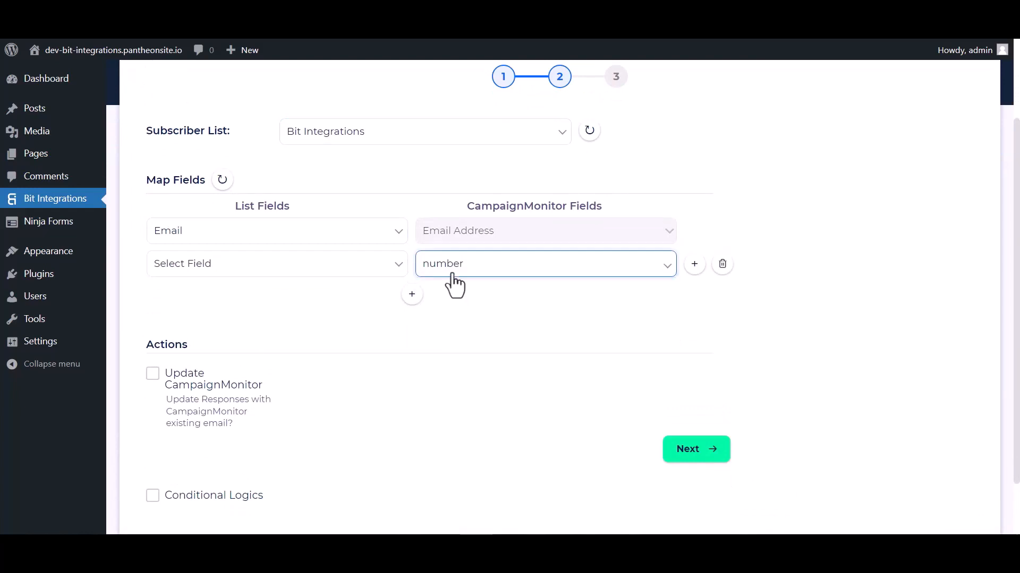
{"action": "left_click", "coordinate": [455, 268]}
{"action": "left_click", "coordinate": [439, 295]}
{"action": "left_click", "coordinate": [330, 265]}
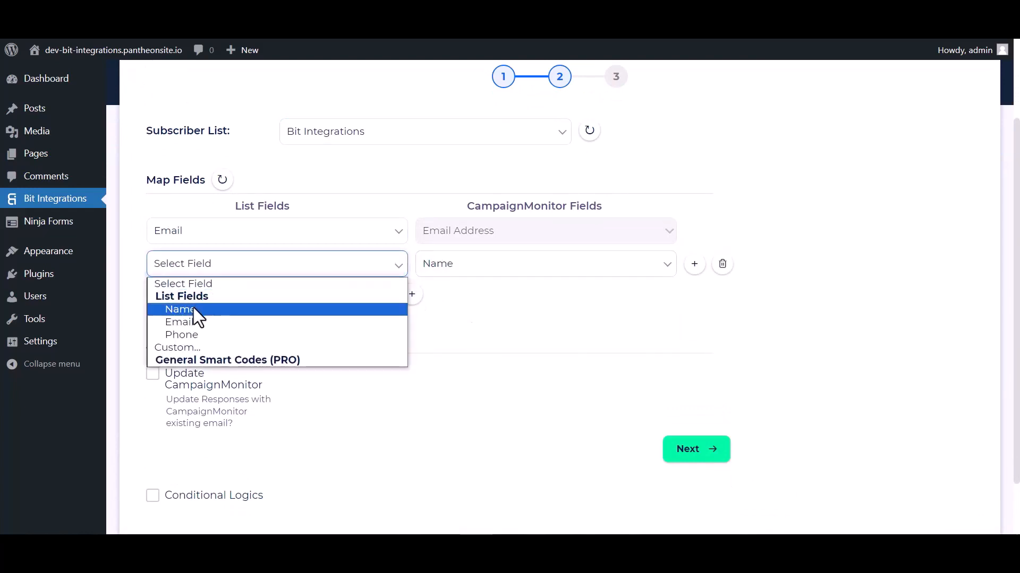
{"action": "left_click", "coordinate": [193, 309]}
Step: Add a third field mapping that sends the Phone form field to the Campaign Monitor number field
{"action": "left_click", "coordinate": [413, 296]}
{"action": "left_click", "coordinate": [461, 296]}
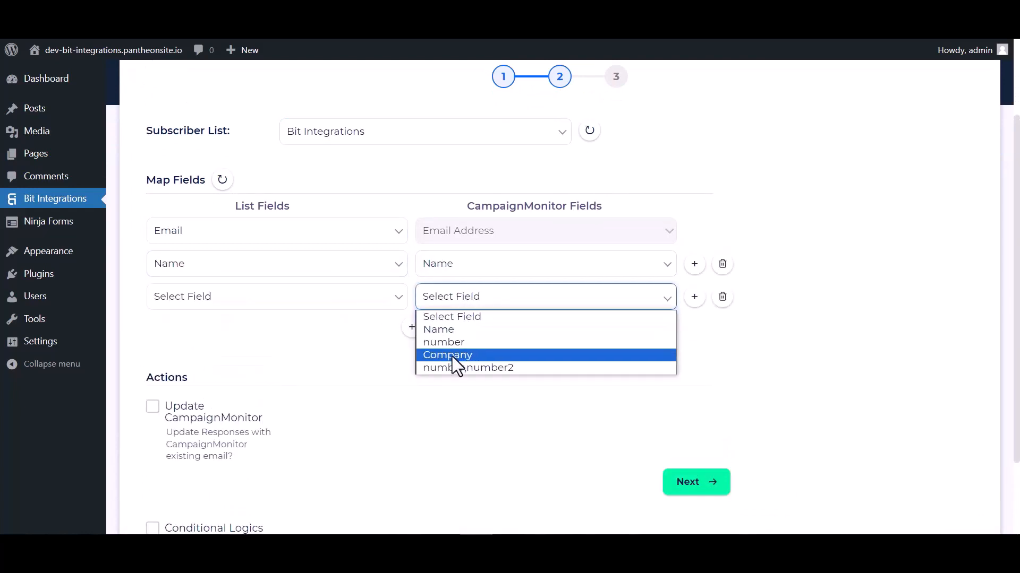
{"action": "left_click", "coordinate": [453, 344]}
{"action": "left_click", "coordinate": [318, 305]}
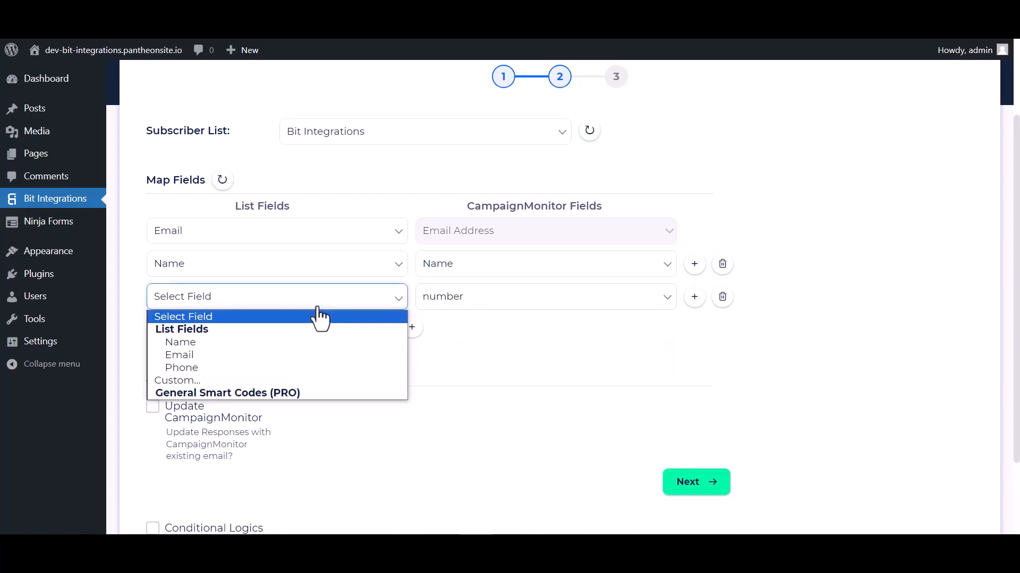
{"action": "left_click", "coordinate": [182, 368]}
{"action": "scroll", "coordinate": [478, 334], "scroll_direction": "down", "scroll_amount": 2}
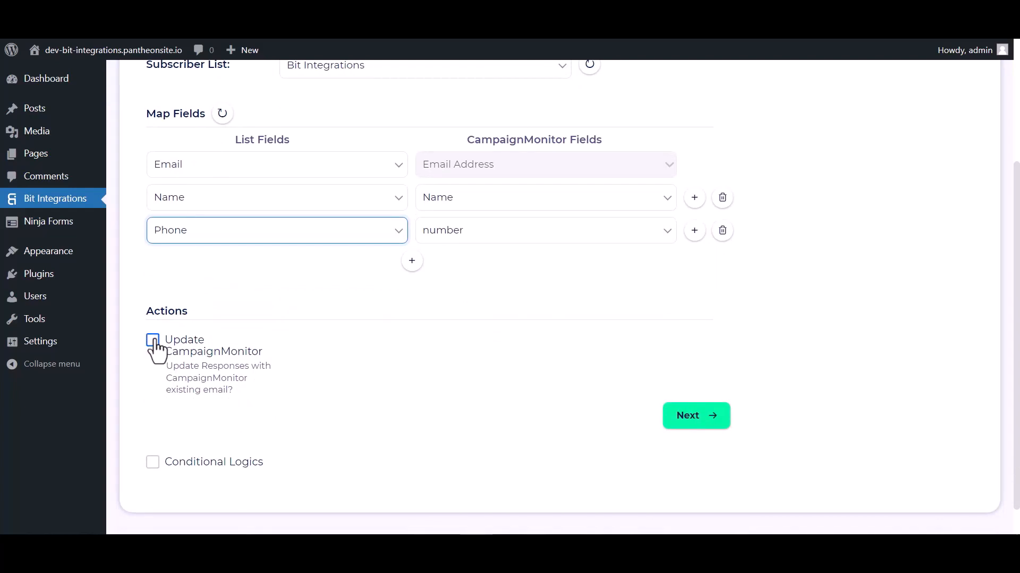
{"action": "scroll", "coordinate": [160, 348], "scroll_direction": "down", "scroll_amount": 1}
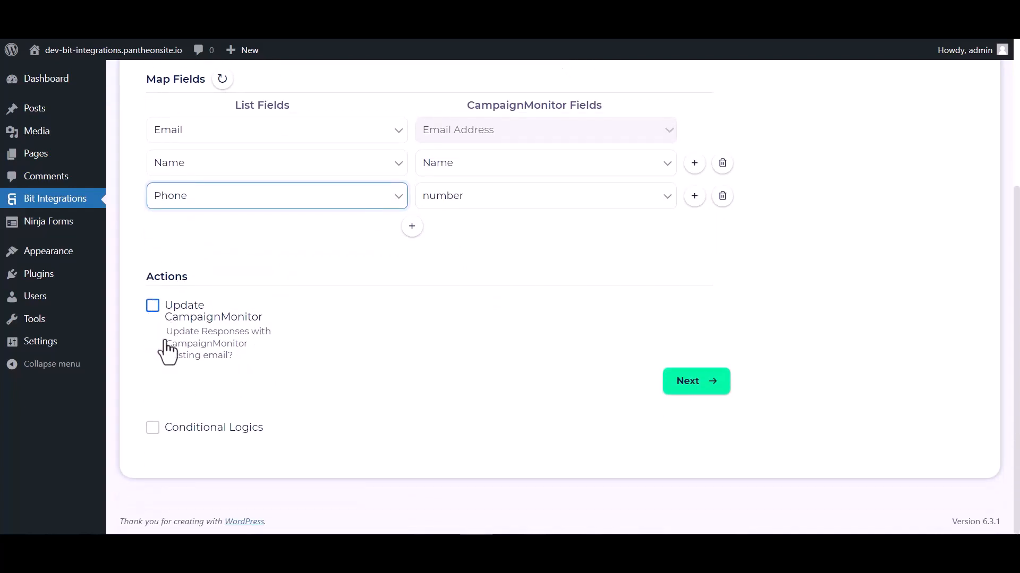
{"action": "left_click", "coordinate": [153, 428]}
{"action": "scroll", "coordinate": [260, 403], "scroll_direction": "down", "scroll_amount": 4}
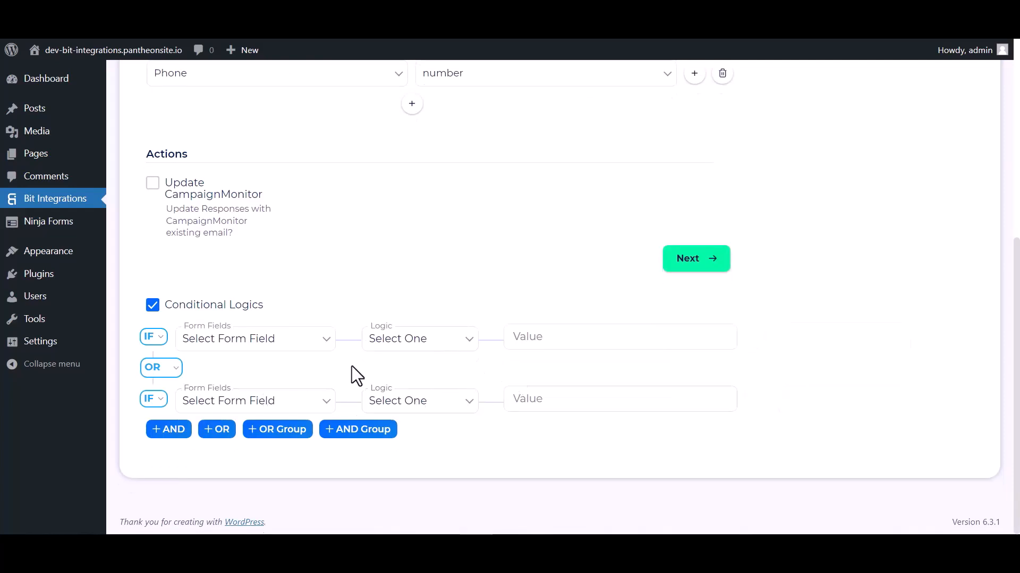
{"action": "left_click", "coordinate": [153, 305]}
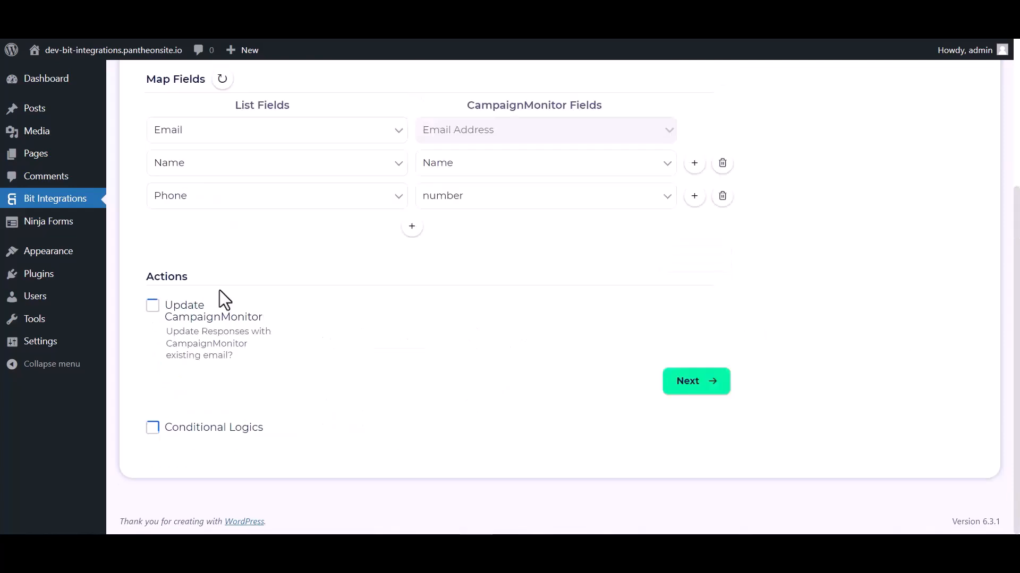
Step: Continue past the field mapping and finish and save the CampaignMonitor integration
{"action": "left_click", "coordinate": [681, 383]}
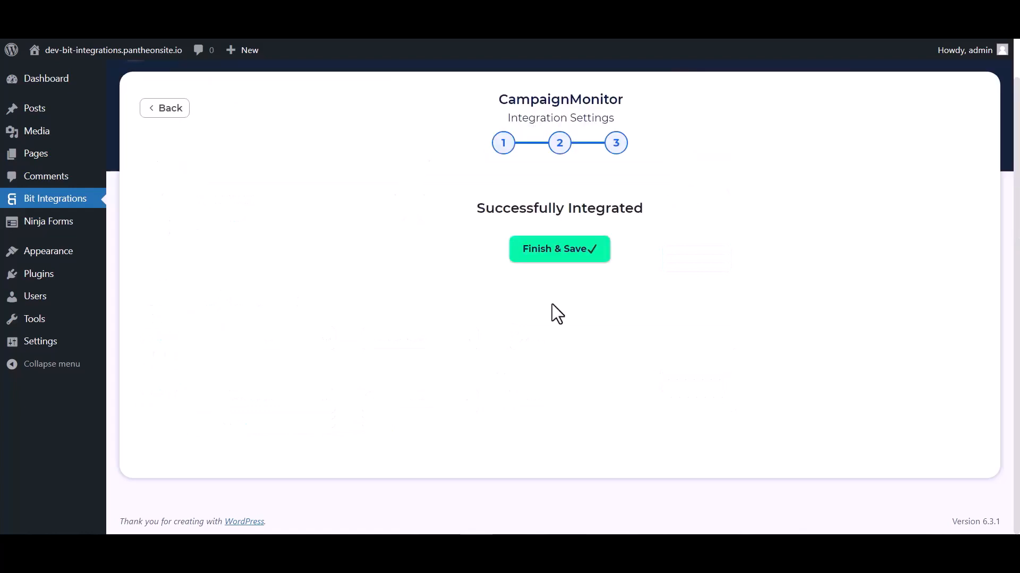
{"action": "left_click", "coordinate": [557, 259]}
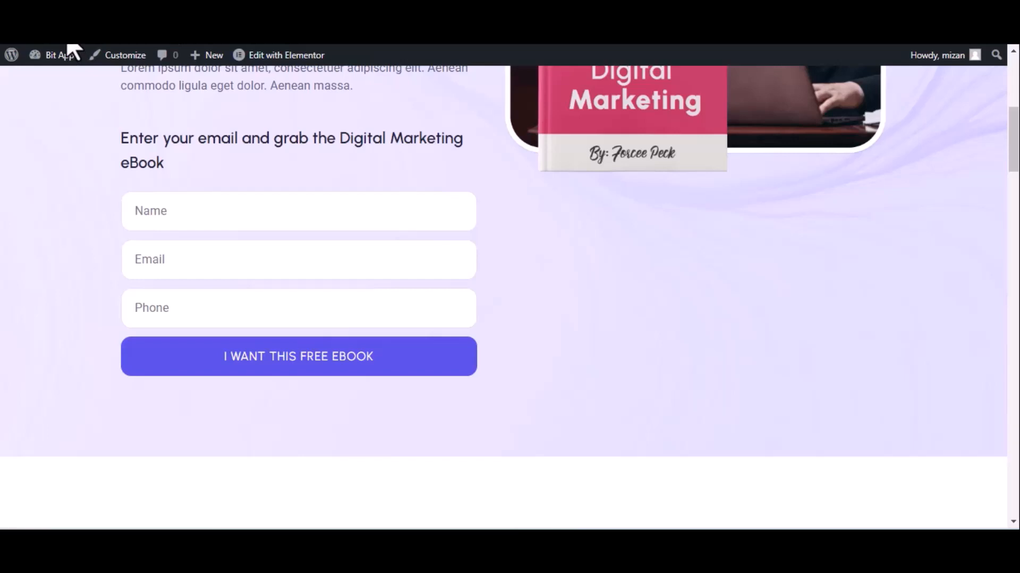
Step: On the funnel opt-in page, fill the Name field with Bit integrations and enter a support e-mail address
{"action": "left_click", "coordinate": [70, 51]}
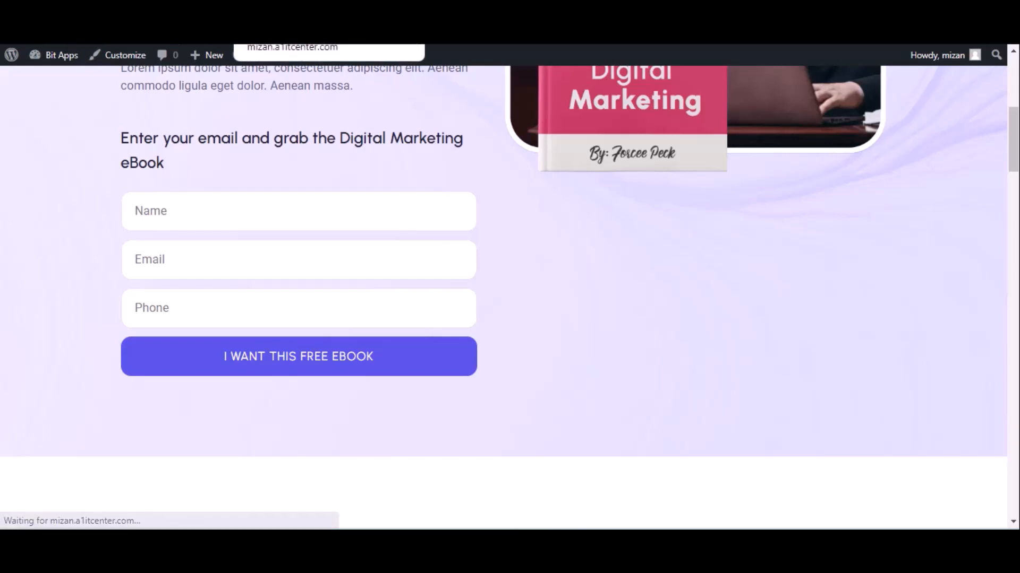
{"action": "left_click", "coordinate": [181, 212]}
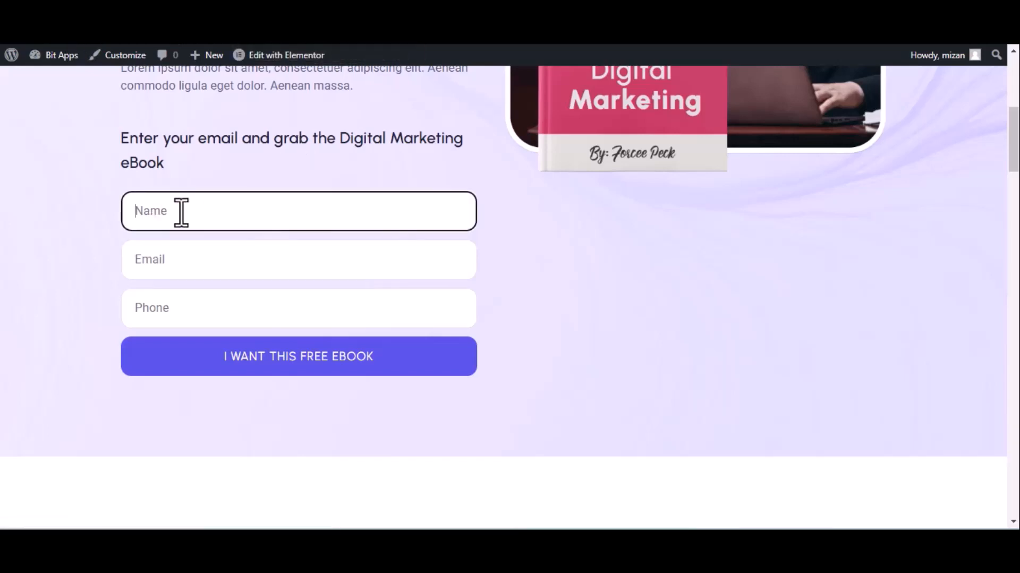
{"action": "type", "text": "Bir"}
{"action": "type", "text": " integ"}
{"action": "type", "text": "rations"}
{"action": "left_click", "coordinate": [225, 264]}
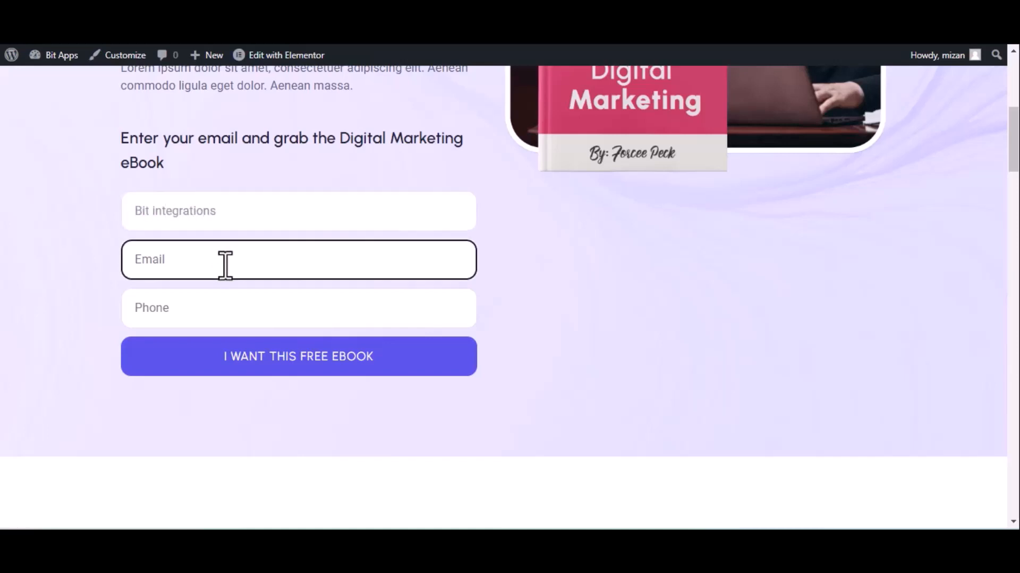
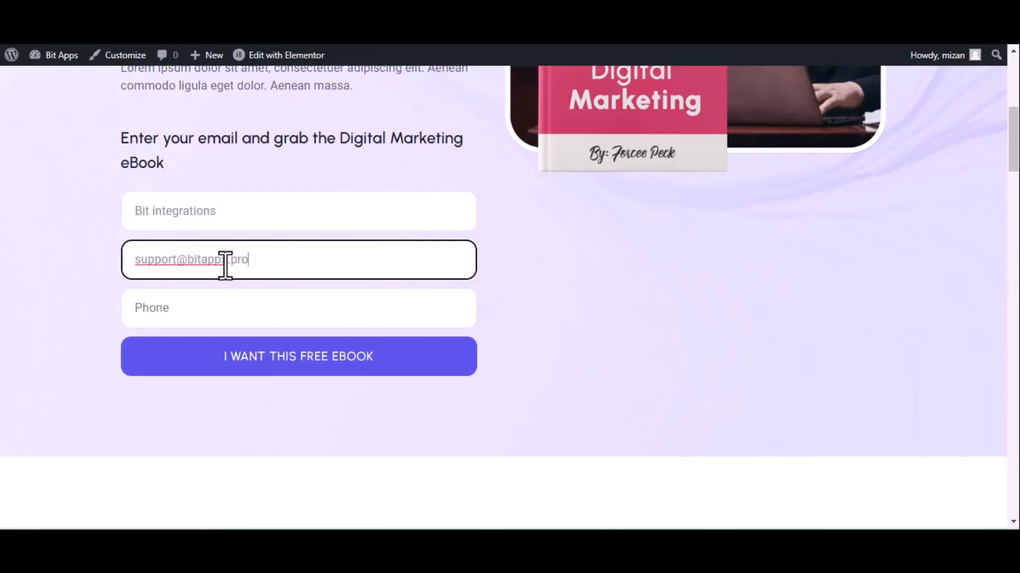
Step: Enter a test phone number in the Phone field and submit the free eBook form
{"action": "left_click", "coordinate": [318, 317]}
{"action": "type", "text": "444555666"}
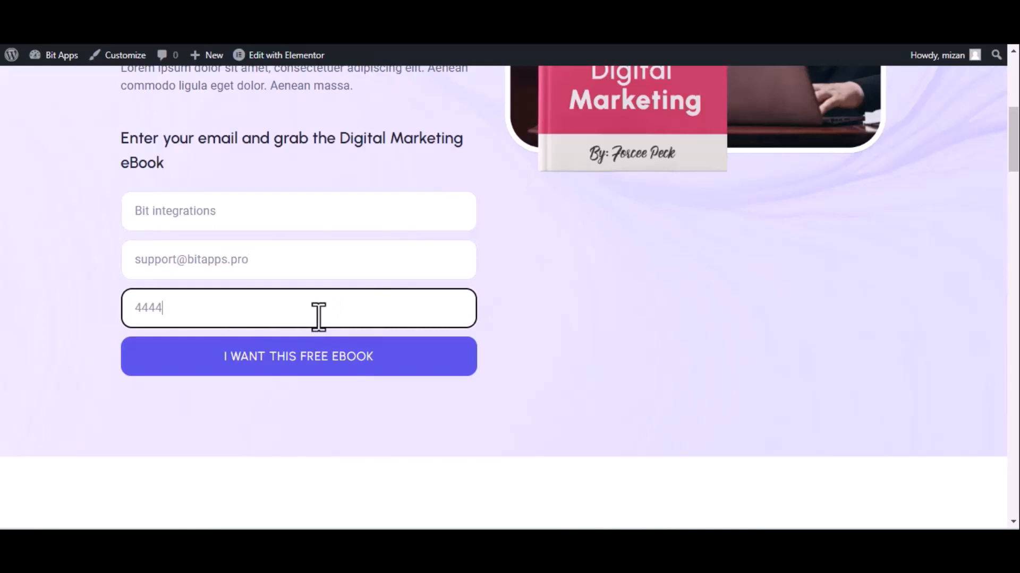
{"action": "left_click", "coordinate": [318, 371]}
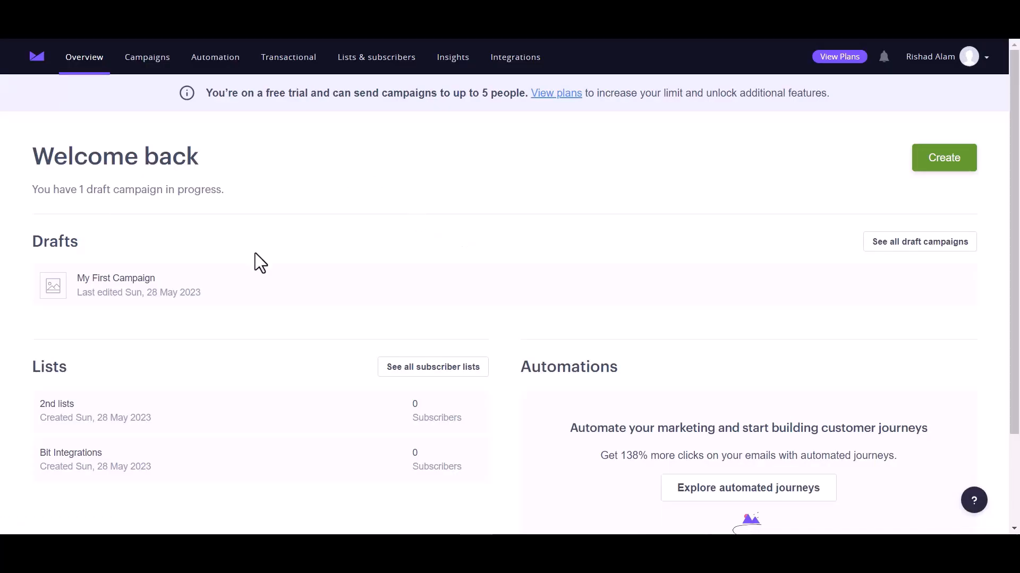
Step: In Campaign Monitor, open the Bit Integrations list and inspect the newly added subscriber's details and custom fields
{"action": "left_click", "coordinate": [57, 39]}
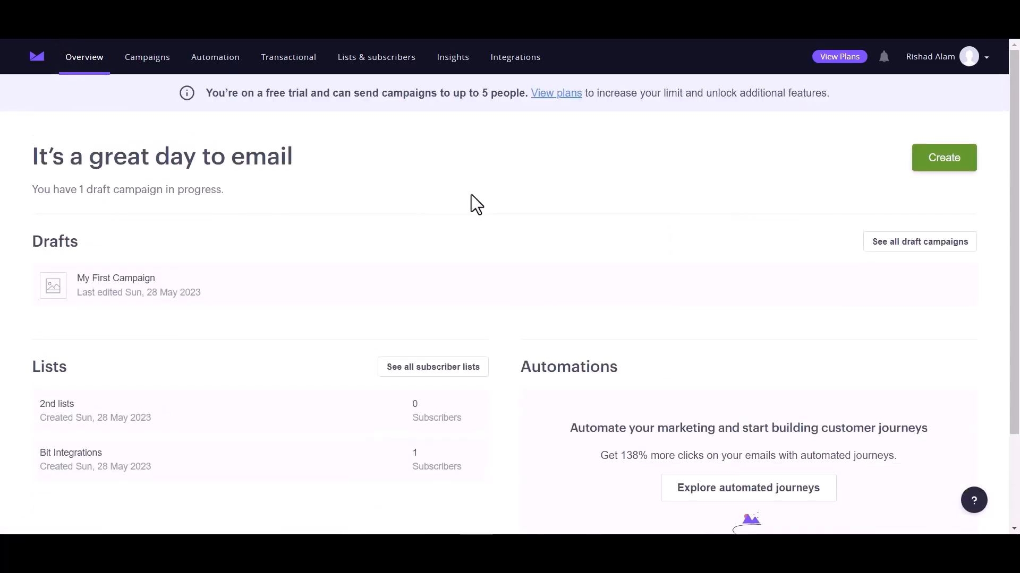
{"action": "left_click", "coordinate": [69, 456]}
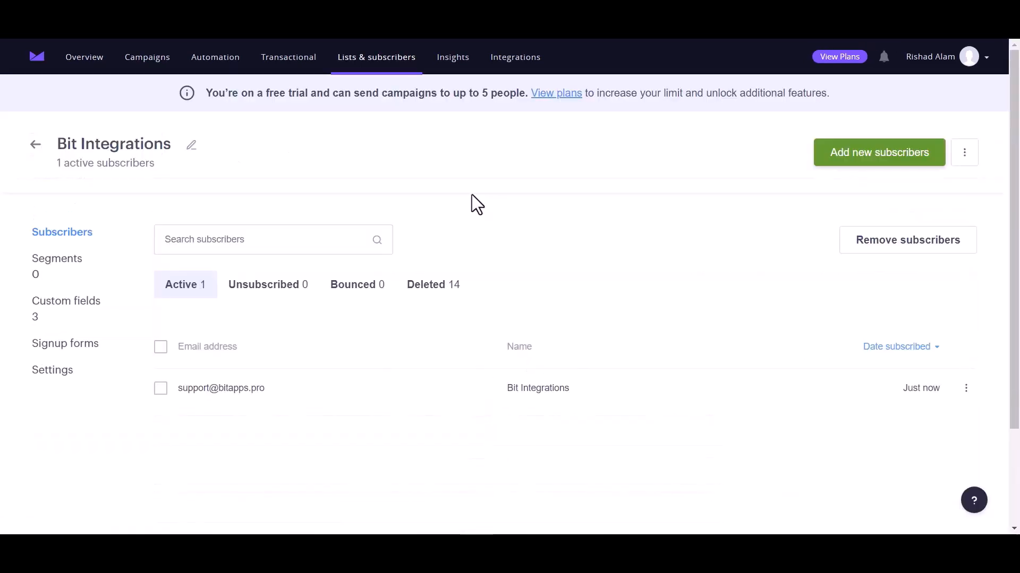
{"action": "scroll", "coordinate": [290, 375], "scroll_direction": "down", "scroll_amount": 2}
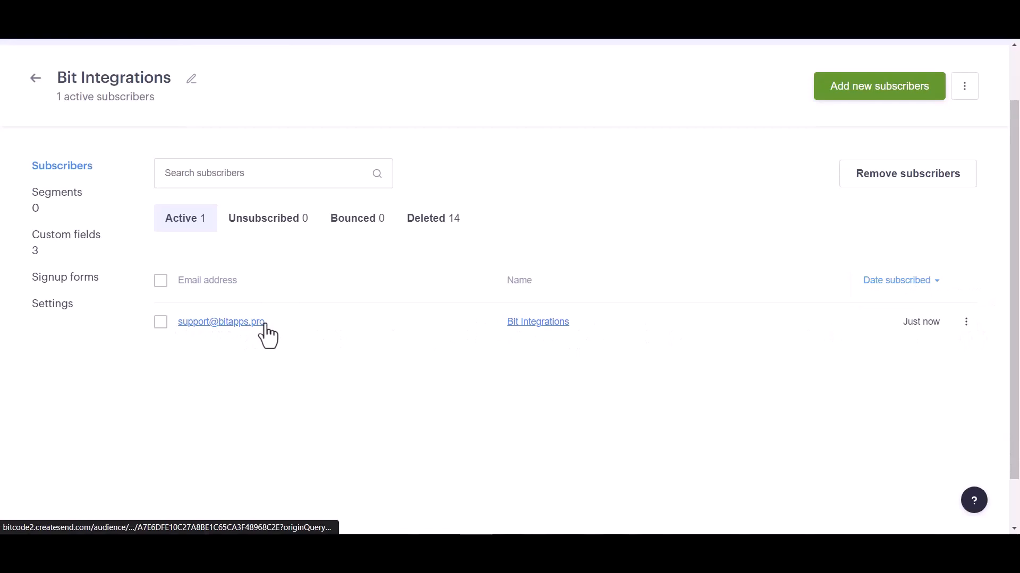
{"action": "left_click", "coordinate": [222, 322]}
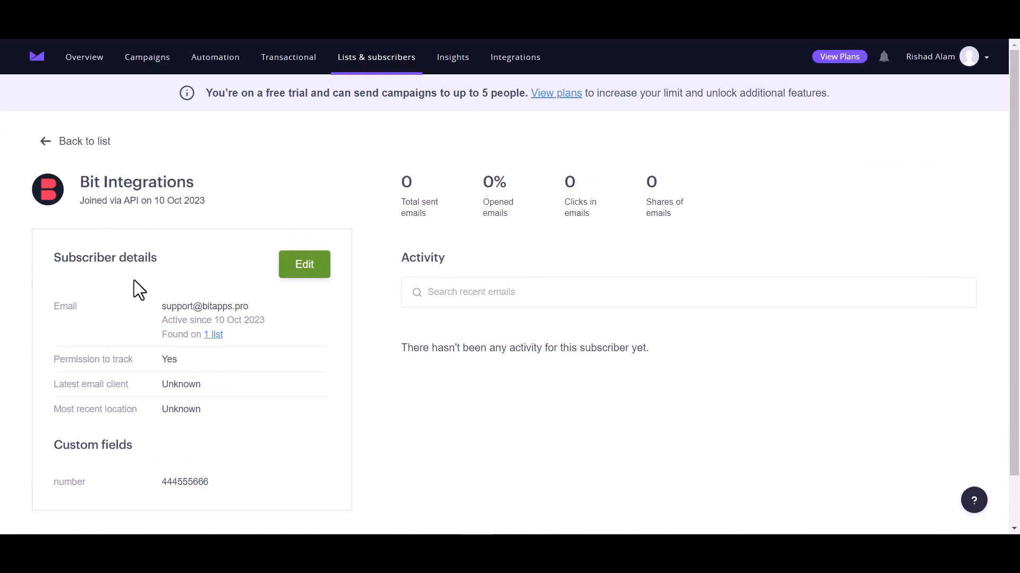
{"action": "scroll", "coordinate": [193, 366], "scroll_direction": "down", "scroll_amount": 1}
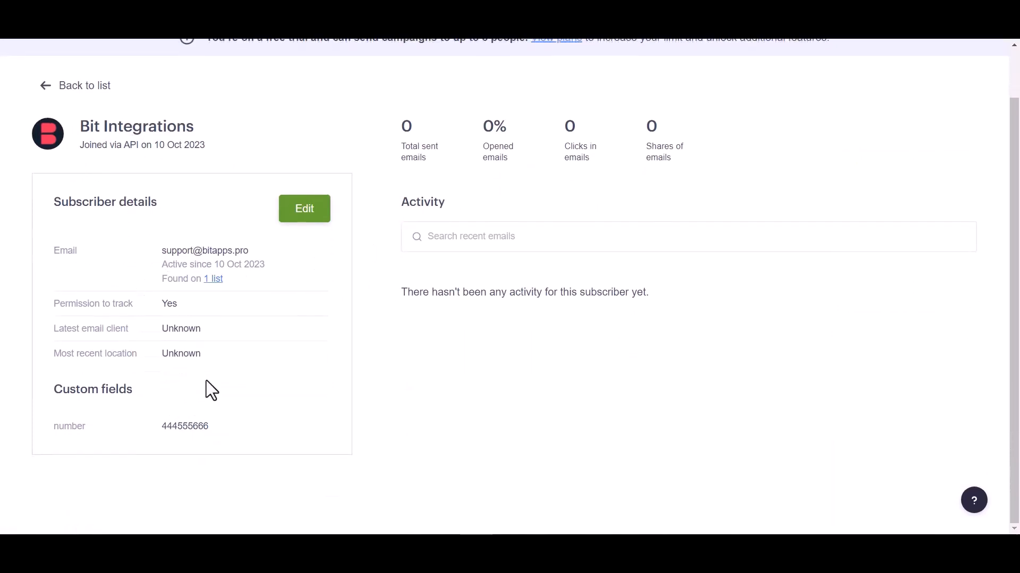